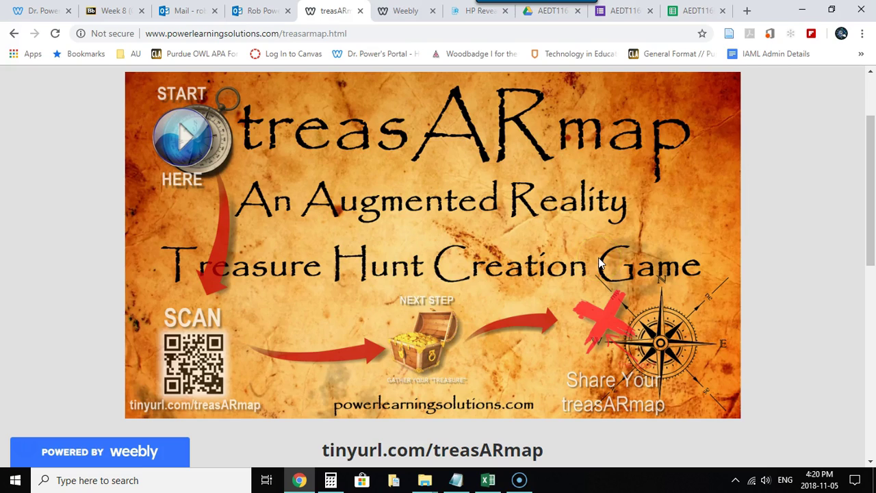
Switch from the treasARmap Weebly page to the HP Reveal My Auras list
{"action": "left_click", "coordinate": [577, 250]}
{"action": "left_click", "coordinate": [591, 226]}
{"action": "left_click", "coordinate": [689, 264]}
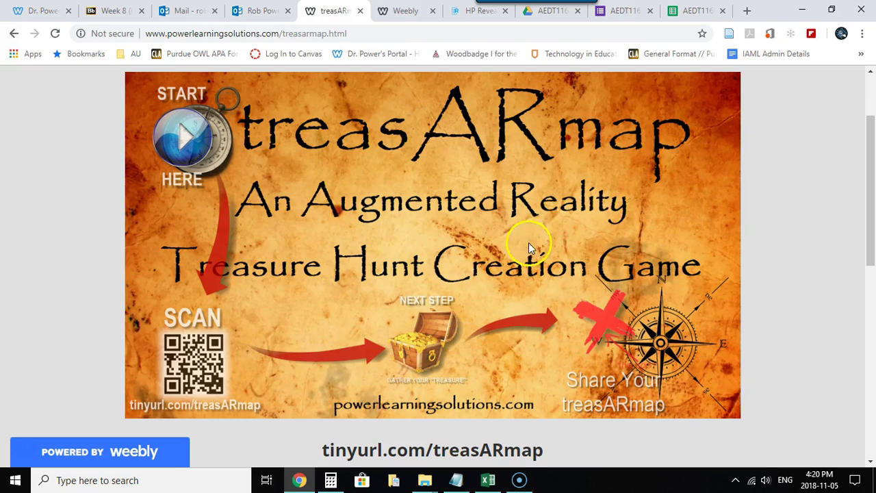
{"action": "left_click", "coordinate": [465, 17]}
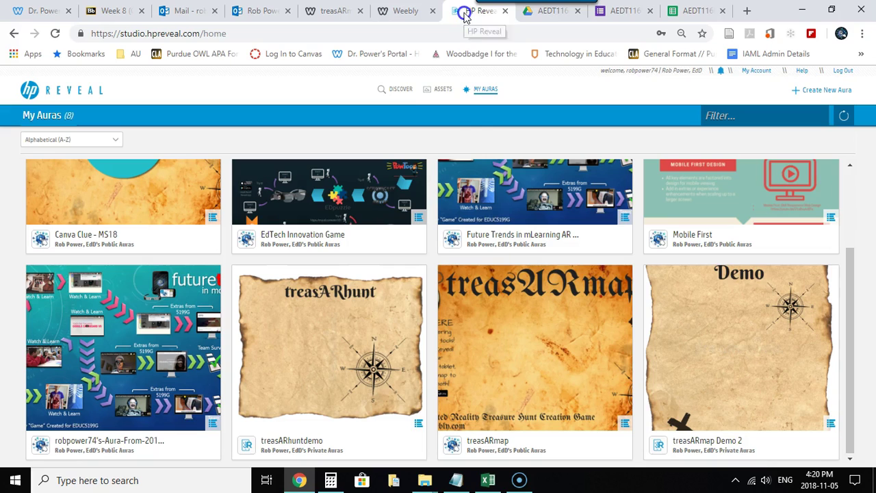
Open the treasARmap Demo 2 aura and move past Edit Trigger to its overlays
{"action": "left_click", "coordinate": [720, 316]}
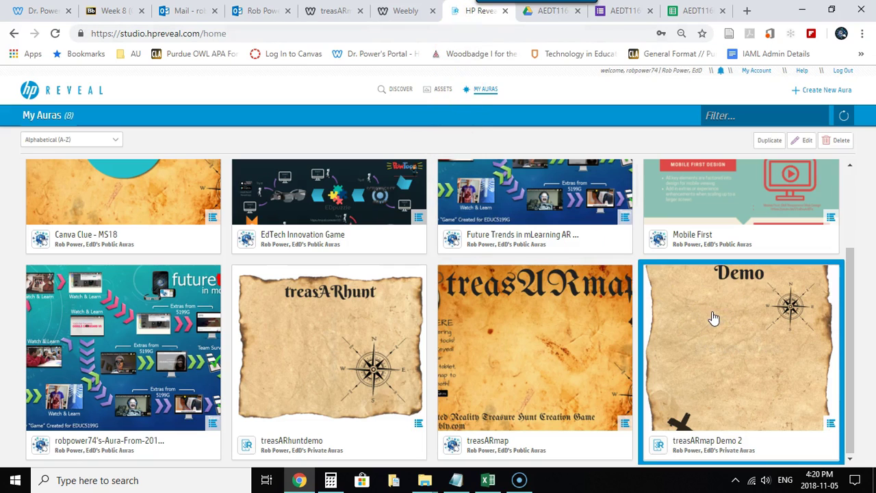
{"action": "double_click", "coordinate": [711, 318]}
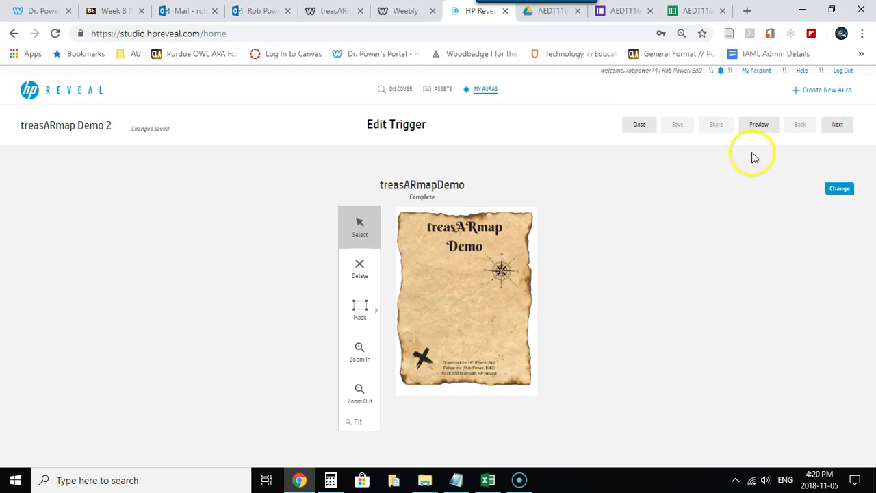
{"action": "left_click", "coordinate": [838, 125]}
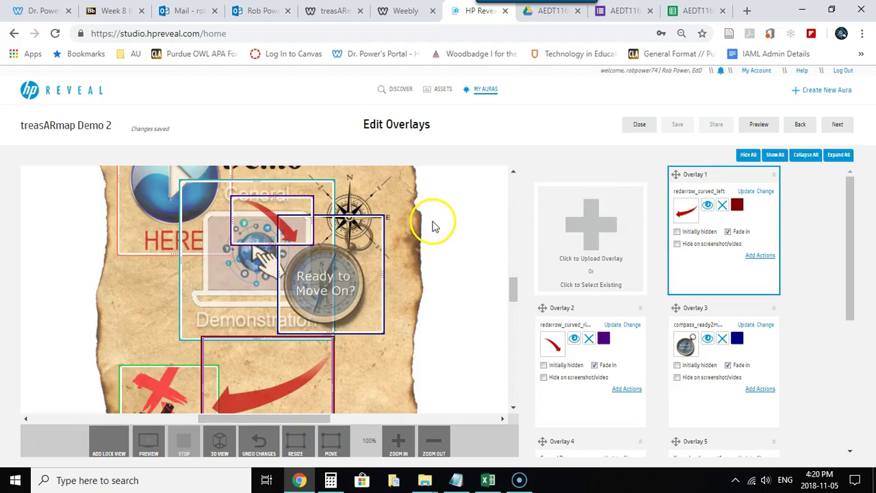
{"action": "scroll", "coordinate": [454, 236], "scroll_direction": "up", "scroll_amount": 2}
{"action": "scroll", "coordinate": [471, 248], "scroll_direction": "down", "scroll_amount": 1}
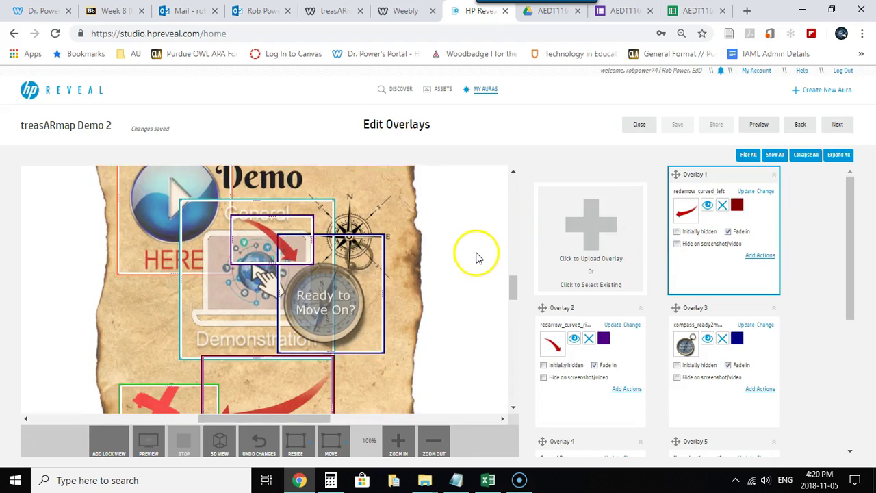
{"action": "scroll", "coordinate": [477, 257], "scroll_direction": "down", "scroll_amount": 3}
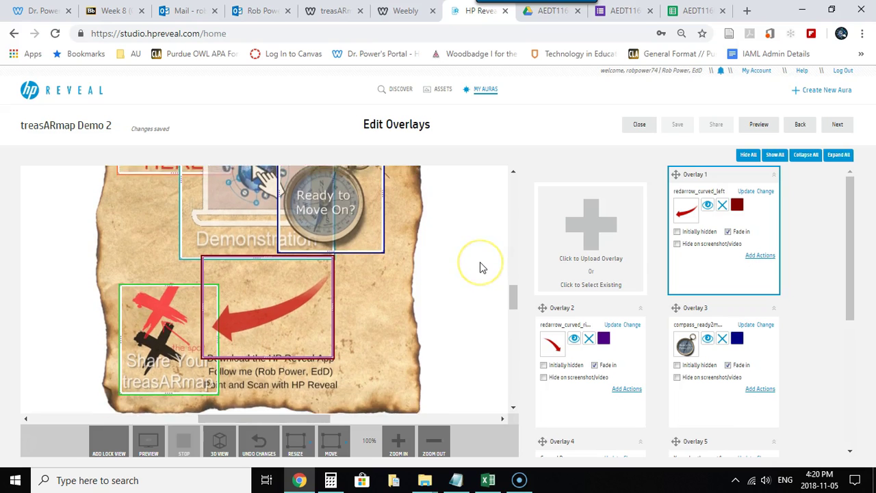
{"action": "scroll", "coordinate": [480, 268], "scroll_direction": "up", "scroll_amount": 3}
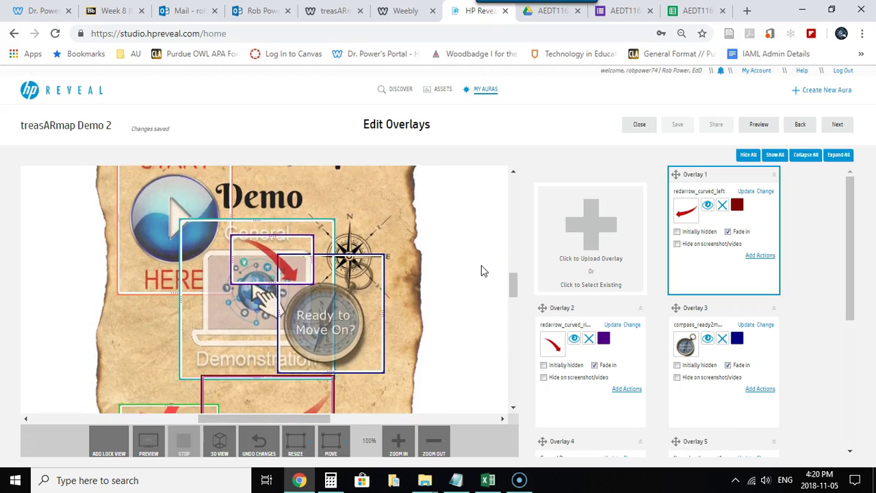
{"action": "scroll", "coordinate": [481, 270], "scroll_direction": "down", "scroll_amount": 1}
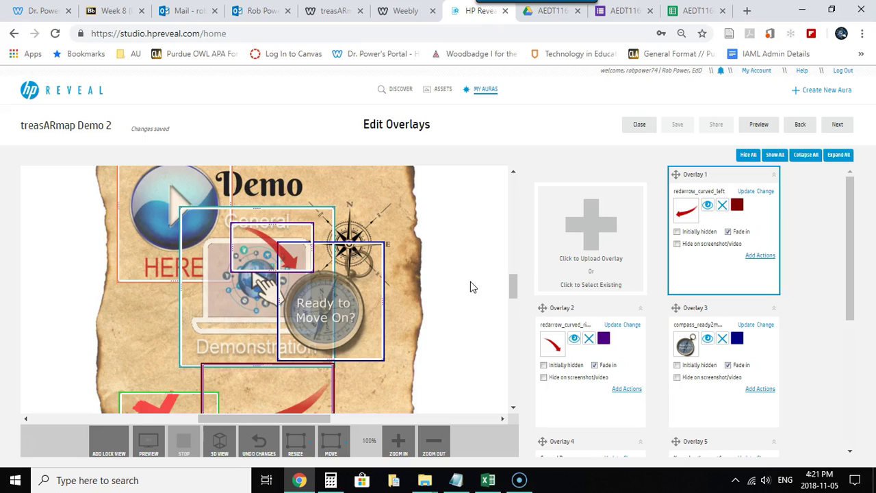
Mark Overlays 1, 2, 3, 5 and 6 as initially hidden, leaving Overlay 4 visible
{"action": "left_click", "coordinate": [677, 231]}
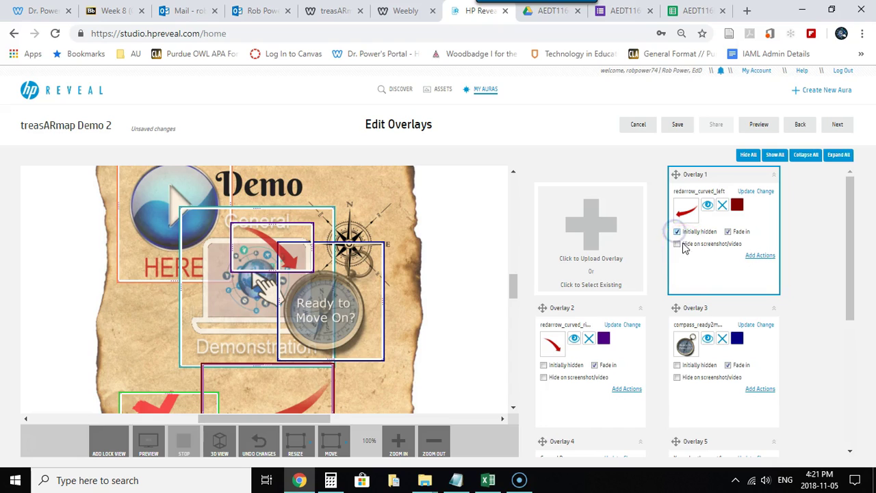
{"action": "left_click", "coordinate": [676, 364]}
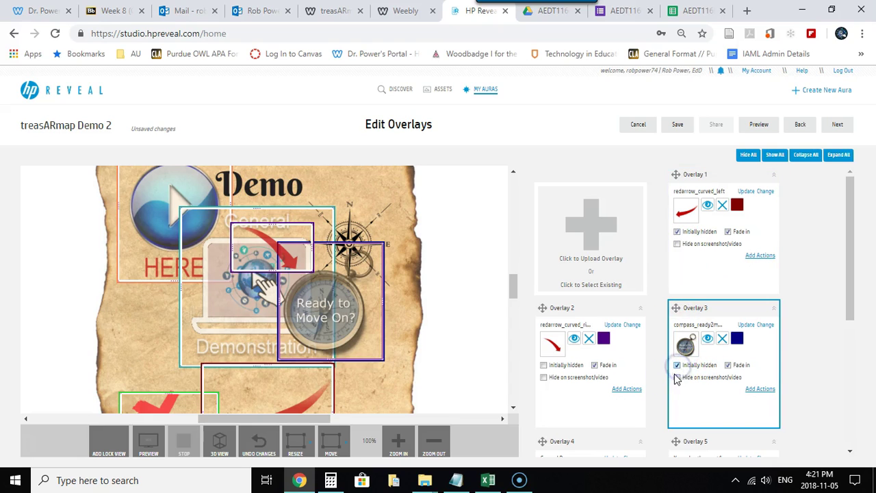
{"action": "left_click", "coordinate": [543, 365]}
{"action": "scroll", "coordinate": [551, 338], "scroll_direction": "down", "scroll_amount": 3}
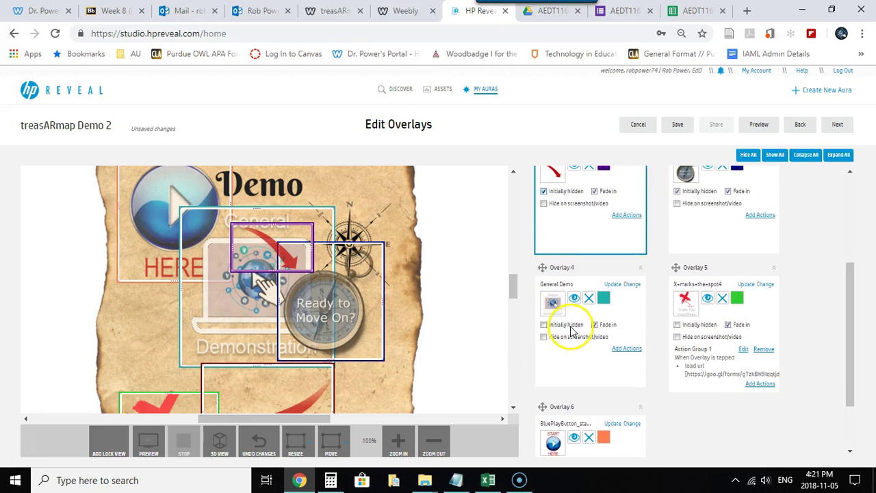
{"action": "scroll", "coordinate": [585, 332], "scroll_direction": "down", "scroll_amount": 1}
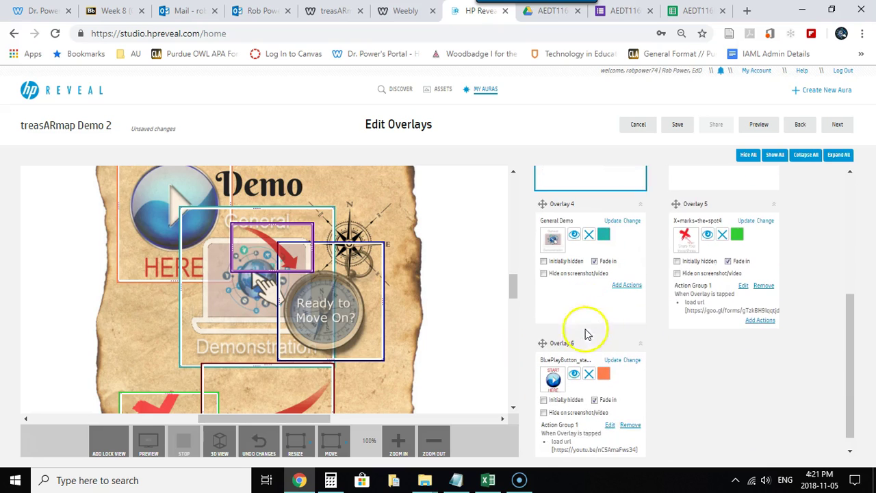
{"action": "left_click", "coordinate": [677, 258]}
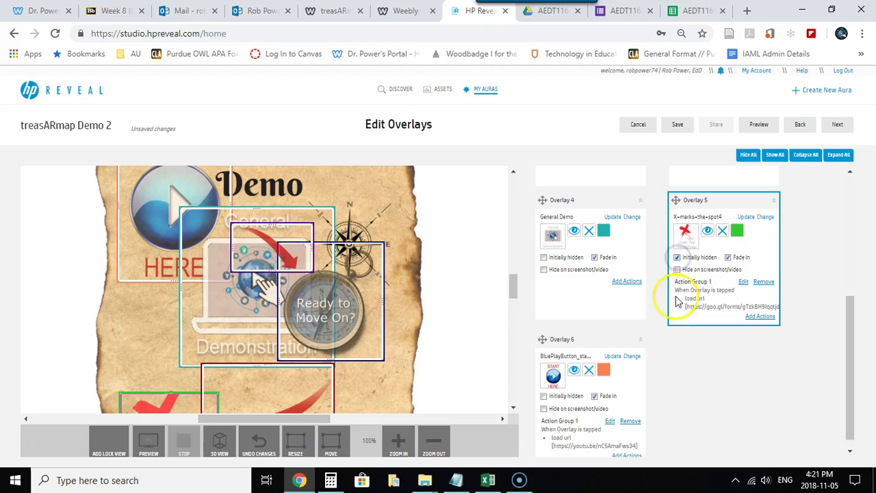
{"action": "left_click", "coordinate": [543, 397]}
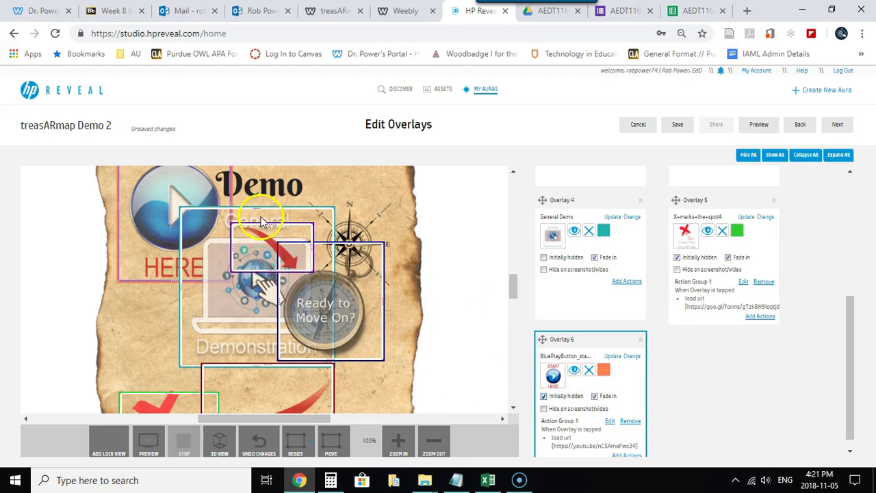
Select the General Demo overlay and bring up its Add Actions dialog
{"action": "left_click", "coordinate": [555, 294]}
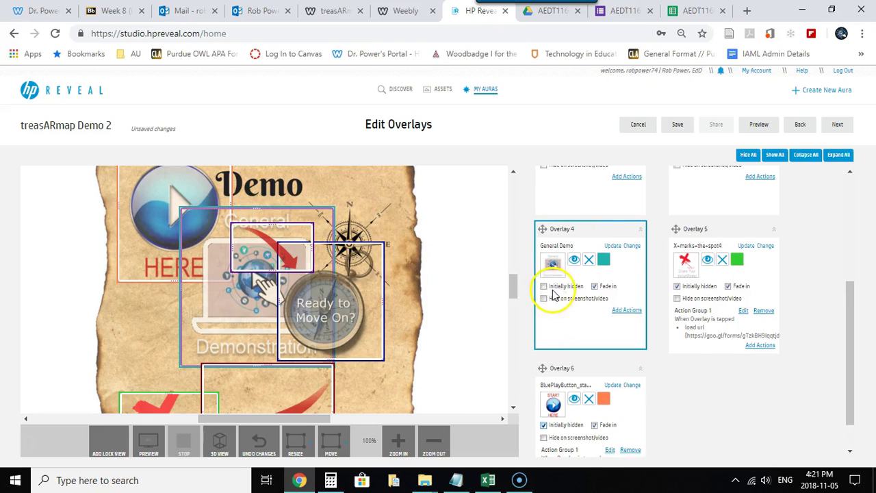
{"action": "left_click", "coordinate": [622, 361]}
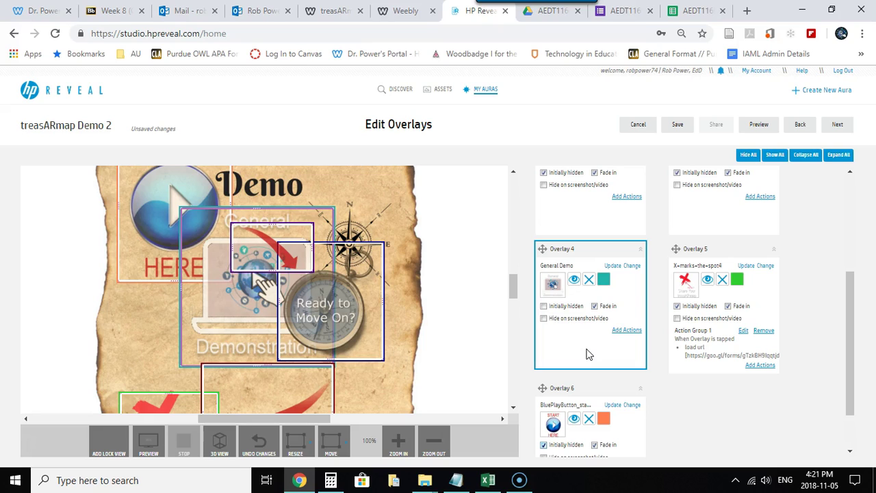
{"action": "left_click", "coordinate": [142, 231]}
Give Overlay 4 Action Group 1: when tapped, start overlay (6) BluePlayButton_starthere
{"action": "left_click", "coordinate": [625, 332]}
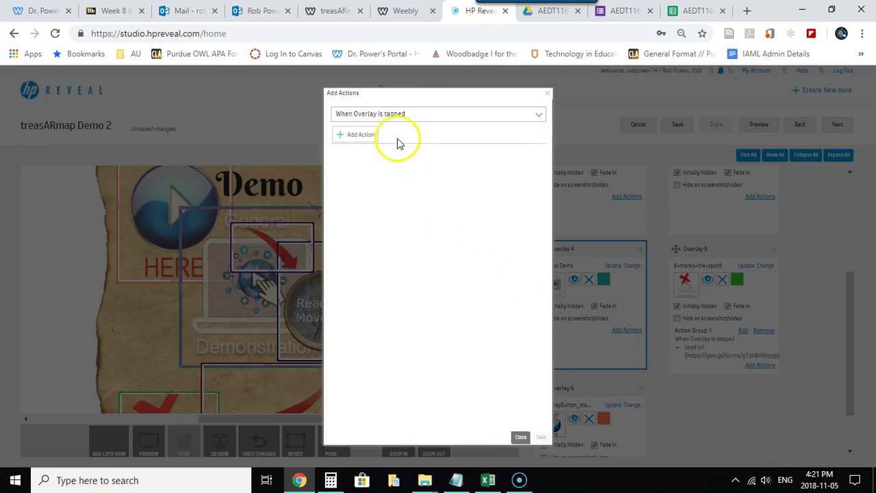
{"action": "left_click", "coordinate": [360, 135]}
{"action": "left_click", "coordinate": [409, 161]}
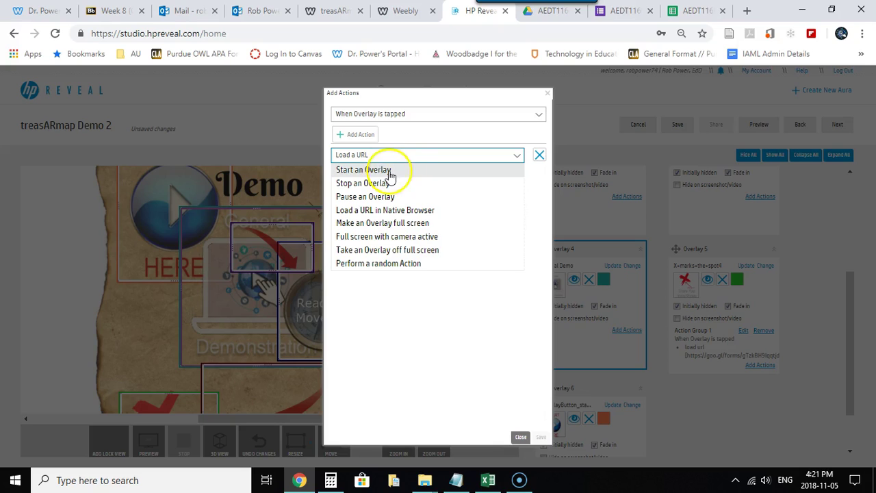
{"action": "left_click", "coordinate": [390, 171]}
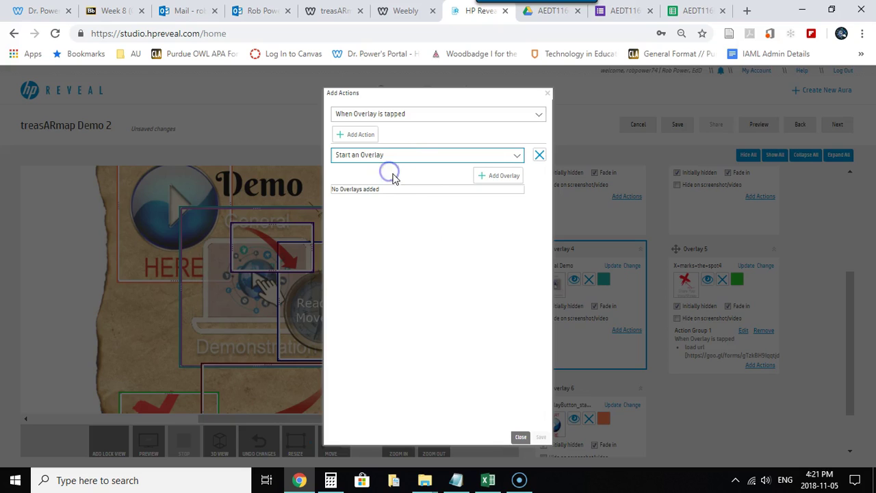
{"action": "left_click", "coordinate": [495, 179]}
{"action": "left_click", "coordinate": [512, 197]}
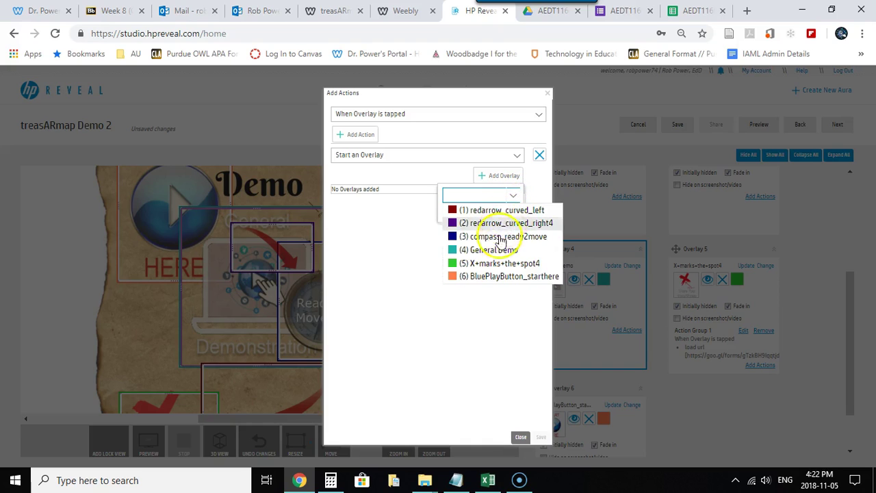
{"action": "left_click", "coordinate": [488, 277]}
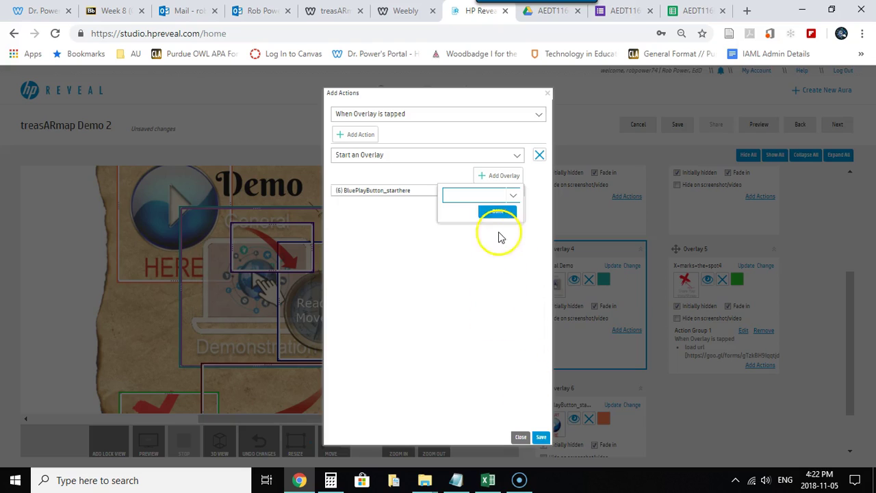
{"action": "left_click", "coordinate": [540, 438]}
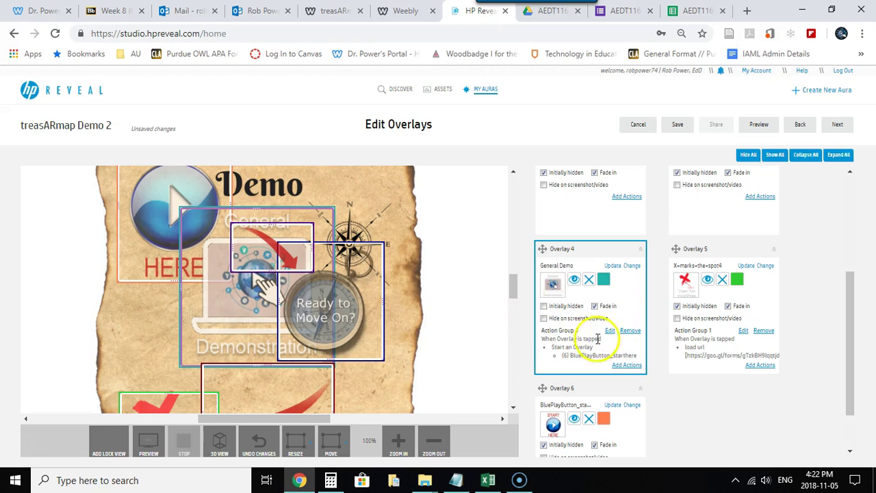
{"action": "scroll", "coordinate": [500, 332], "scroll_direction": "up", "scroll_amount": 1}
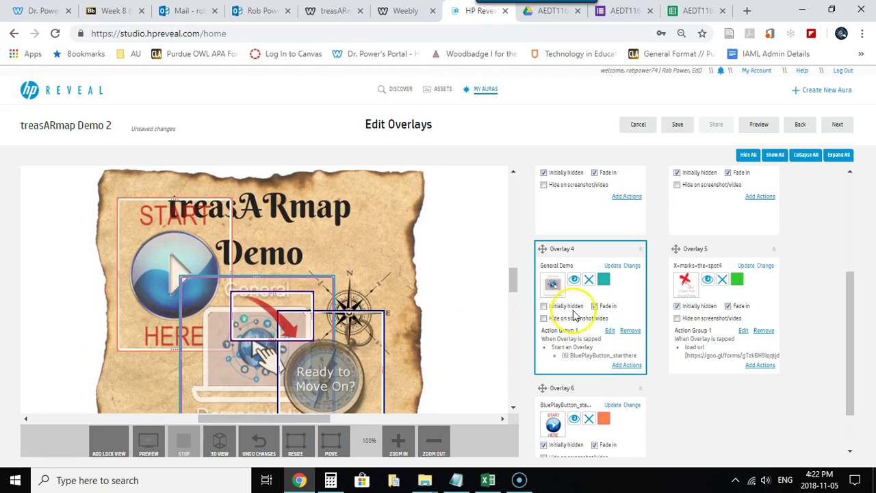
Add an 'After Overlay has started' action group on Overlay 6 that stops overlay (4) General Demo
{"action": "scroll", "coordinate": [600, 293], "scroll_direction": "up", "scroll_amount": 1}
{"action": "scroll", "coordinate": [599, 293], "scroll_direction": "down", "scroll_amount": 2}
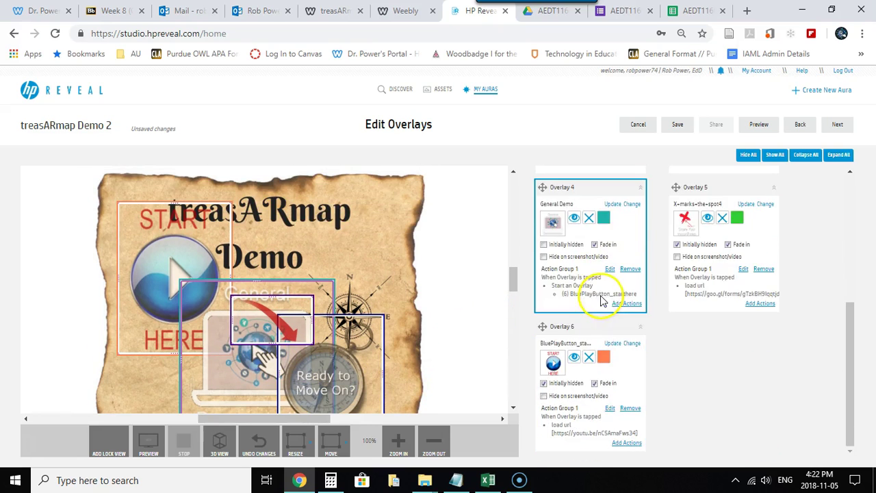
{"action": "left_click", "coordinate": [626, 443]}
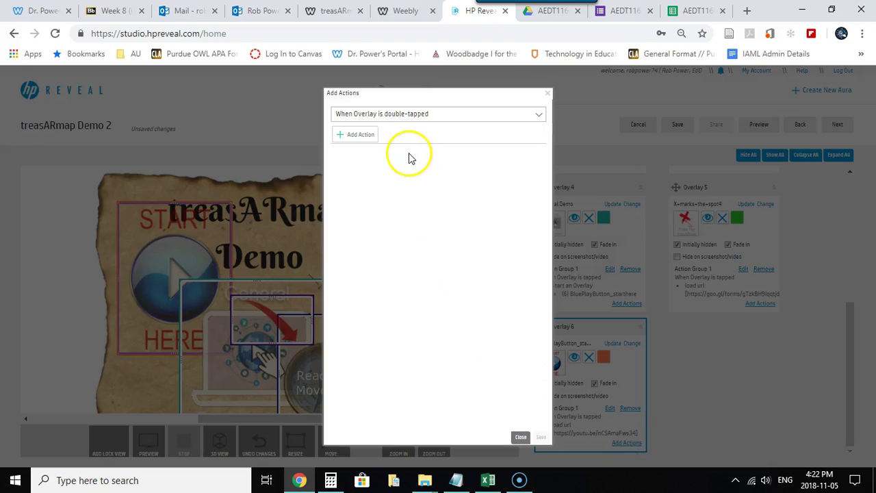
{"action": "left_click", "coordinate": [398, 114]}
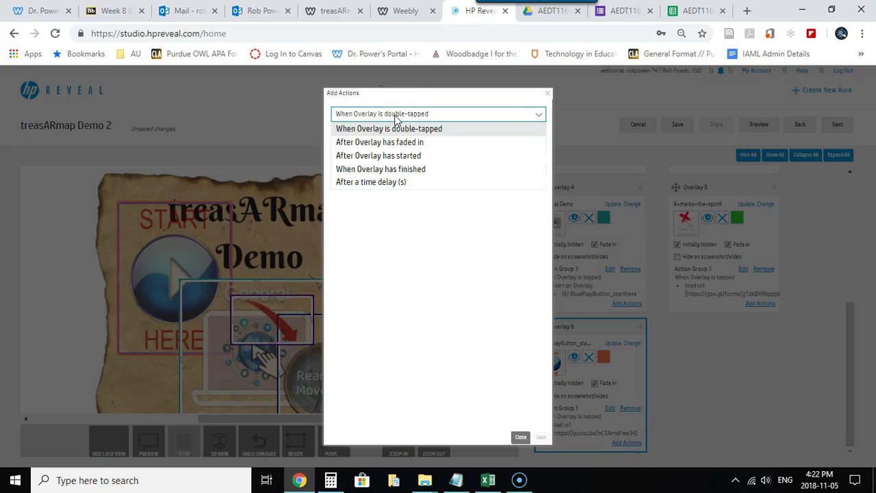
{"action": "left_click", "coordinate": [401, 155]}
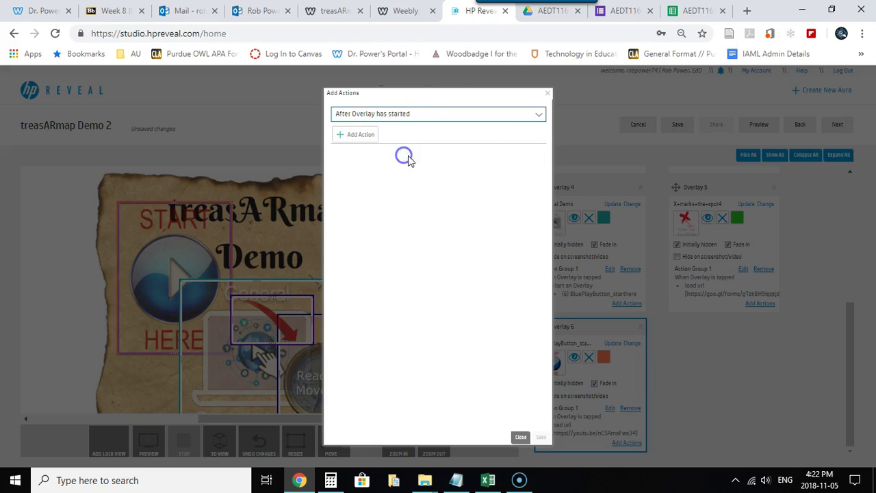
{"action": "left_click", "coordinate": [345, 137]}
{"action": "left_click", "coordinate": [368, 156]}
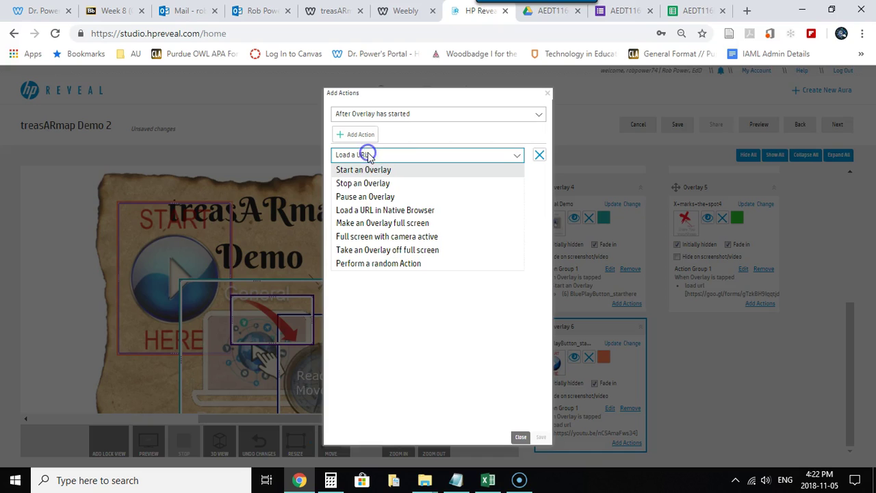
{"action": "left_click", "coordinate": [380, 185]}
{"action": "left_click", "coordinate": [490, 176]}
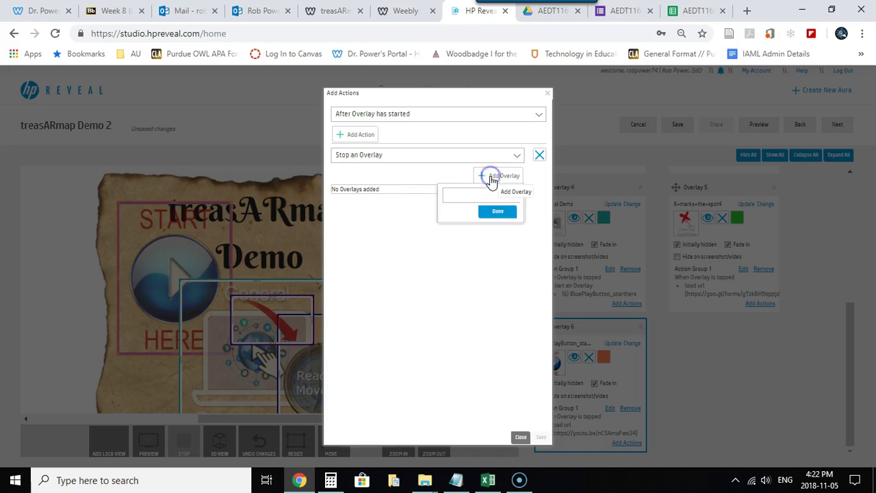
{"action": "left_click", "coordinate": [491, 199]}
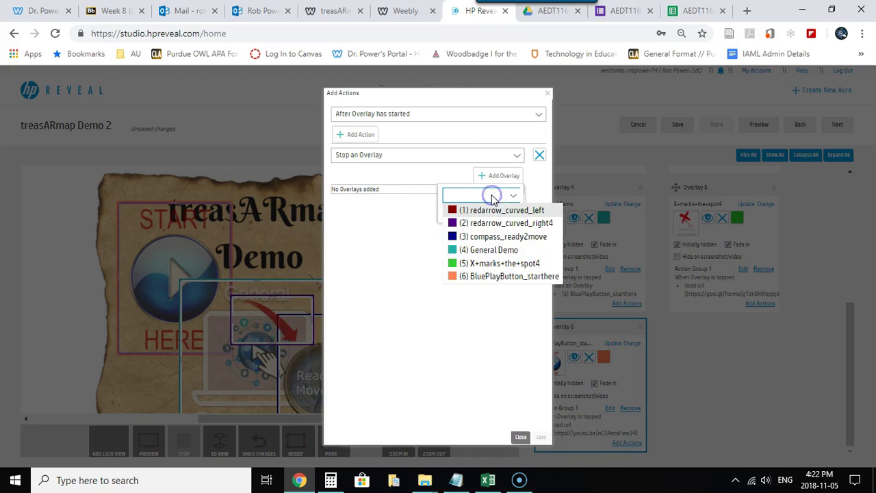
{"action": "left_click", "coordinate": [490, 256]}
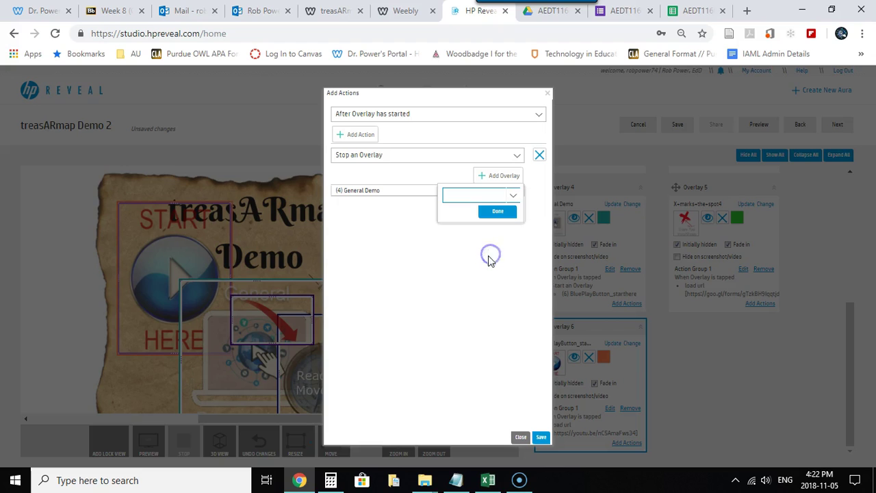
{"action": "left_click", "coordinate": [542, 437]}
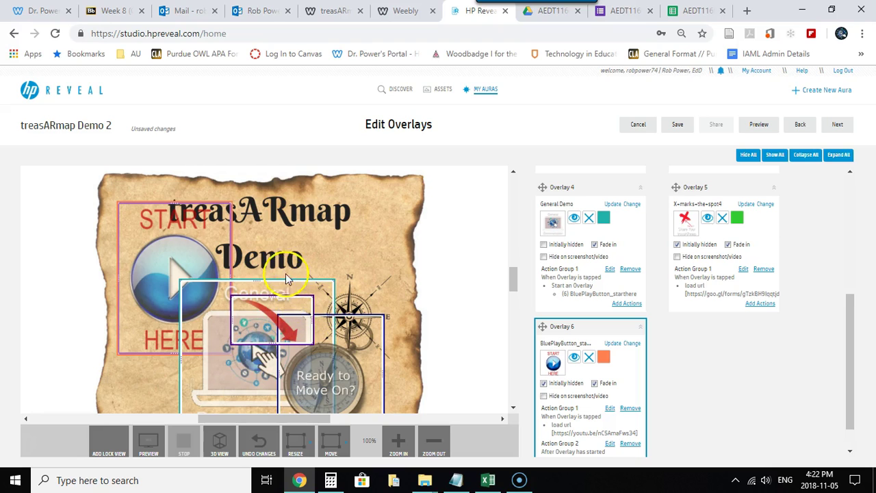
Create a new action group on Overlay 6 triggered after a 5-second time delay
{"action": "scroll", "coordinate": [286, 273], "scroll_direction": "down", "scroll_amount": 3}
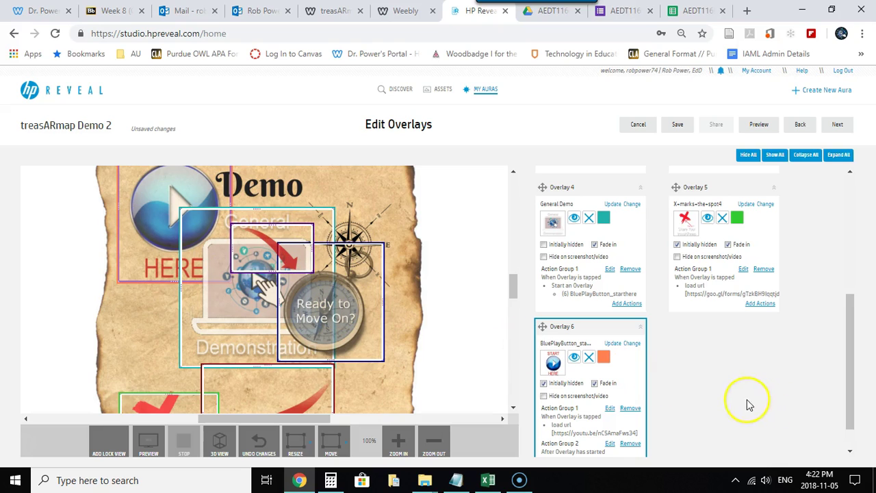
{"action": "scroll", "coordinate": [753, 413], "scroll_direction": "down", "scroll_amount": 2}
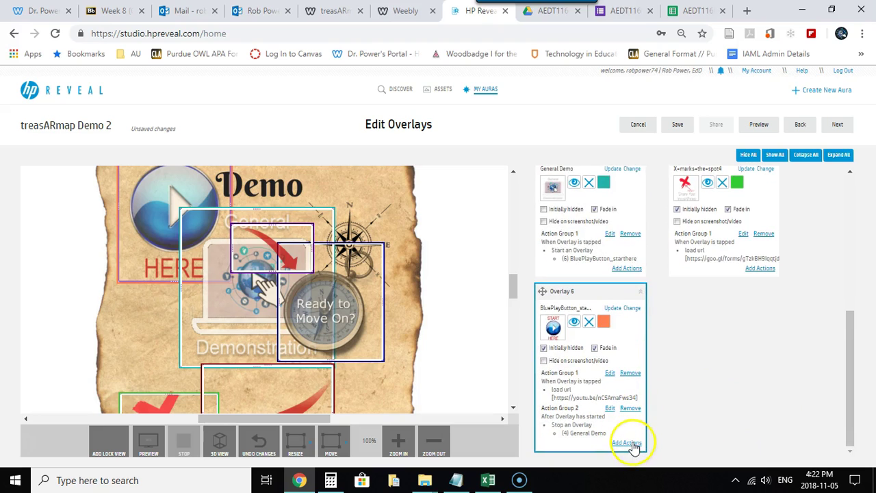
{"action": "left_click", "coordinate": [631, 442]}
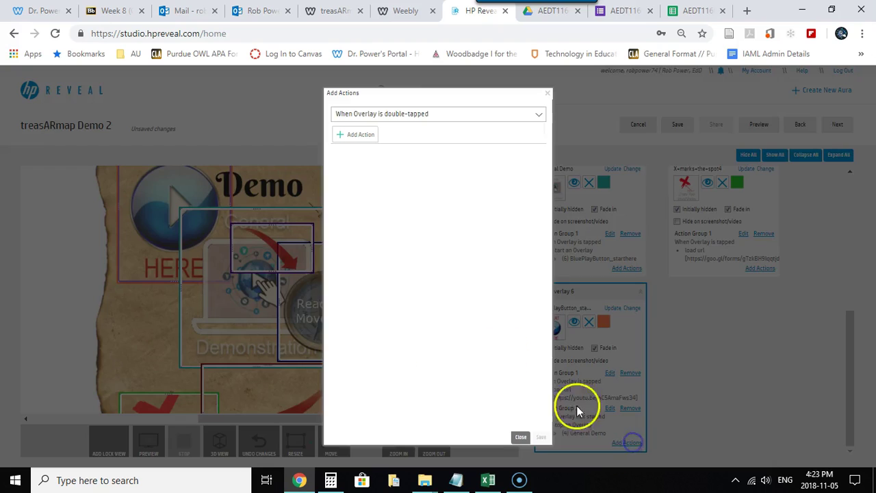
{"action": "left_click", "coordinate": [414, 113]}
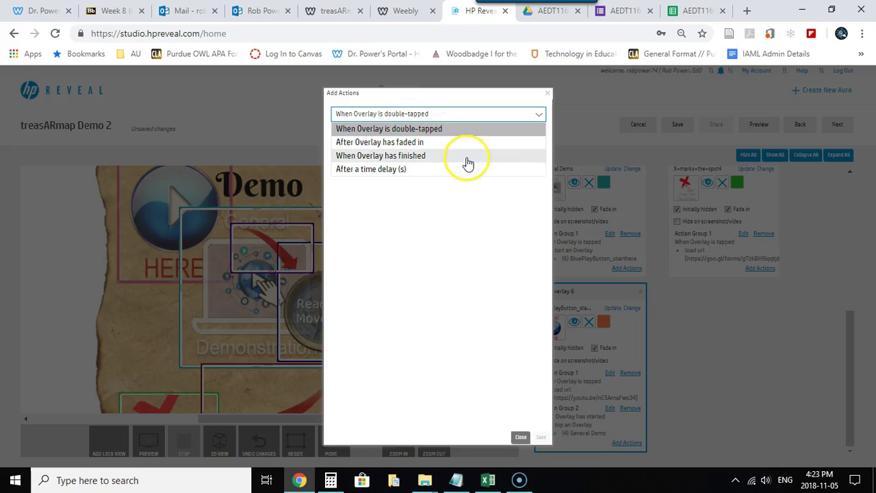
{"action": "left_click", "coordinate": [385, 171]}
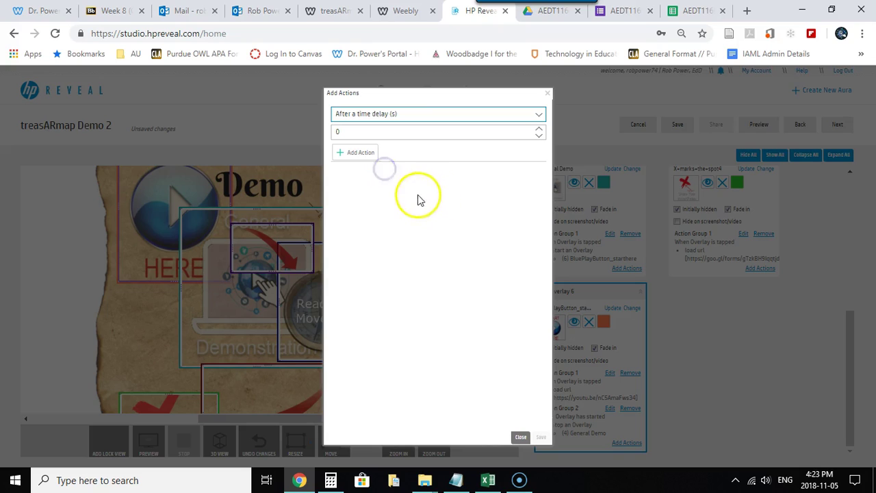
{"action": "double_click", "coordinate": [537, 129]}
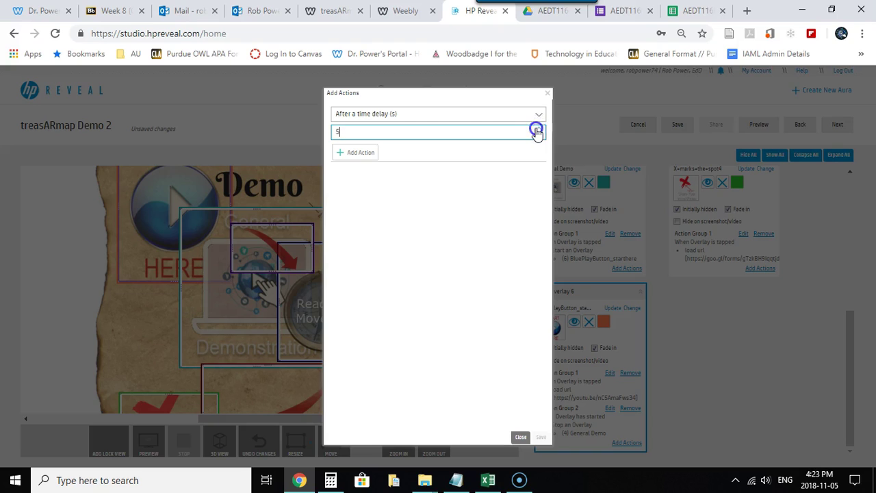
Make that group start overlay (2) redarrow_curved_right4 and save it
{"action": "left_click", "coordinate": [370, 153]}
{"action": "left_click", "coordinate": [383, 173]}
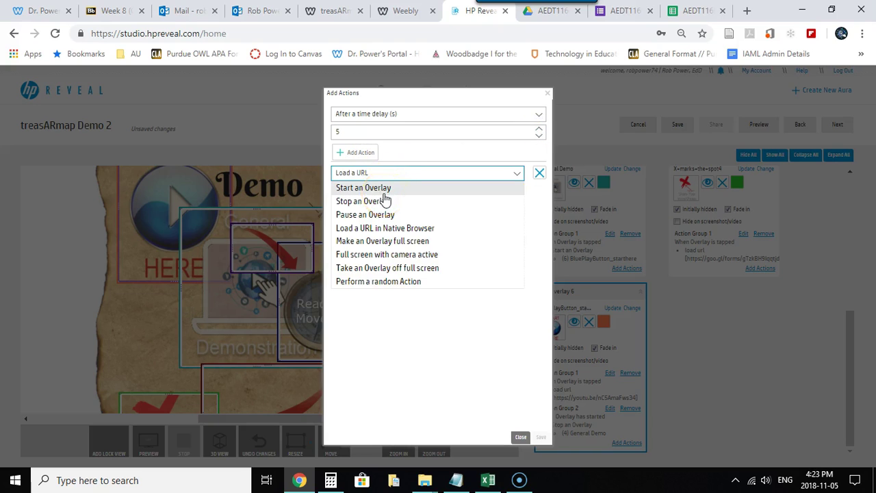
{"action": "left_click", "coordinate": [383, 188]}
{"action": "left_click", "coordinate": [491, 197]}
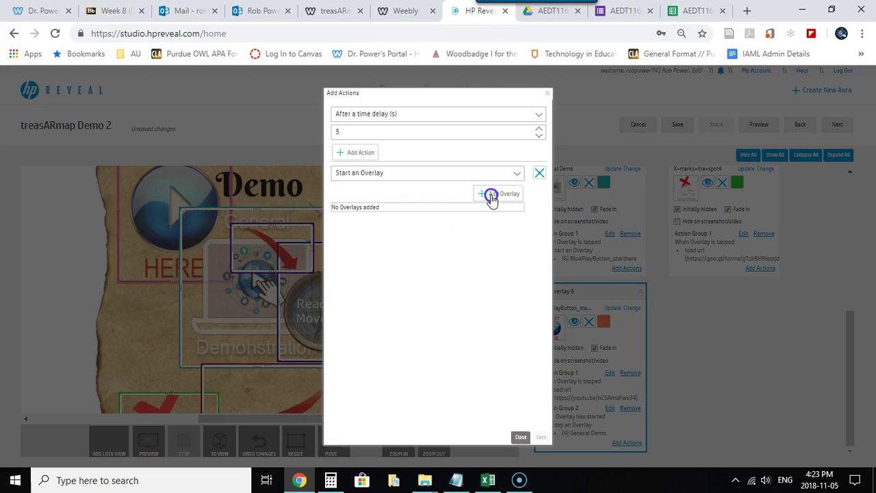
{"action": "left_click", "coordinate": [512, 215]}
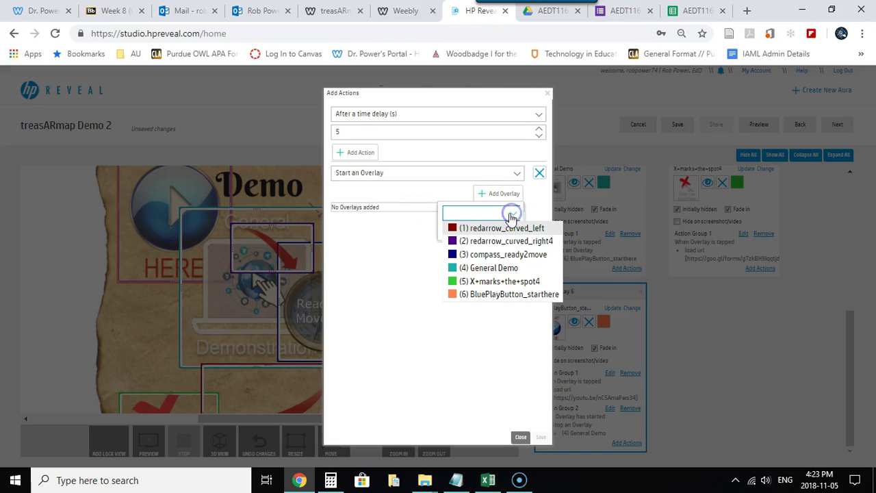
{"action": "left_click", "coordinate": [483, 243]}
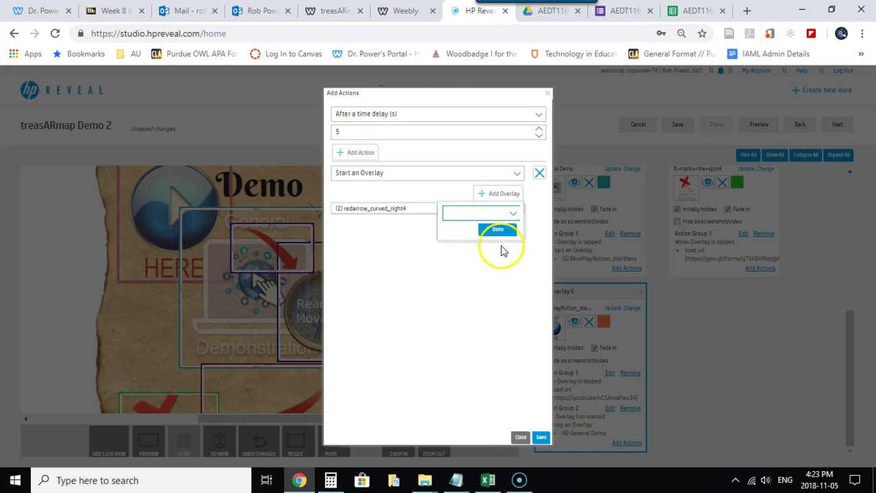
{"action": "left_click", "coordinate": [542, 436]}
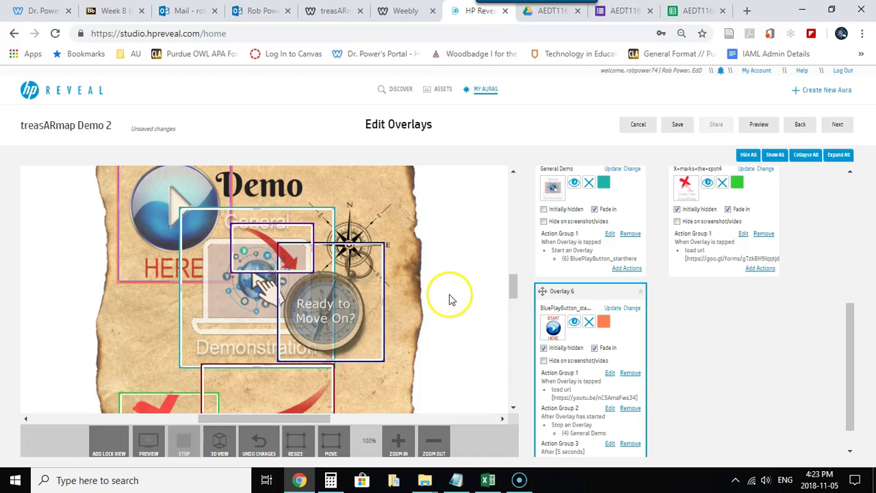
Start an action group on Overlay 2 triggered after a 2-second time delay
{"action": "scroll", "coordinate": [667, 375], "scroll_direction": "up", "scroll_amount": 3}
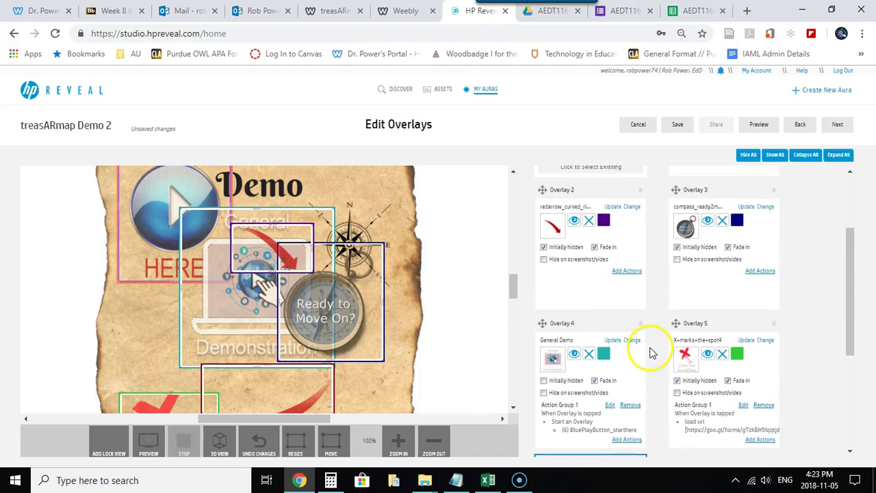
{"action": "left_click", "coordinate": [628, 272]}
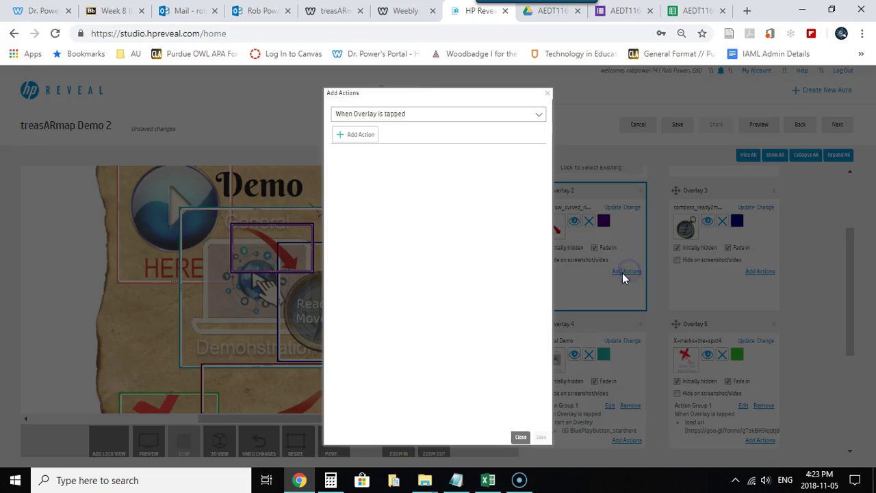
{"action": "left_click", "coordinate": [396, 117]}
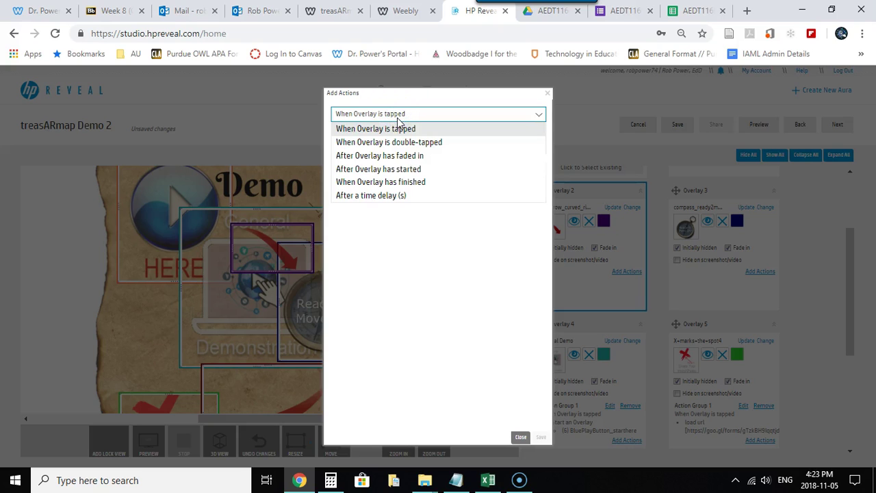
{"action": "left_click", "coordinate": [385, 167]}
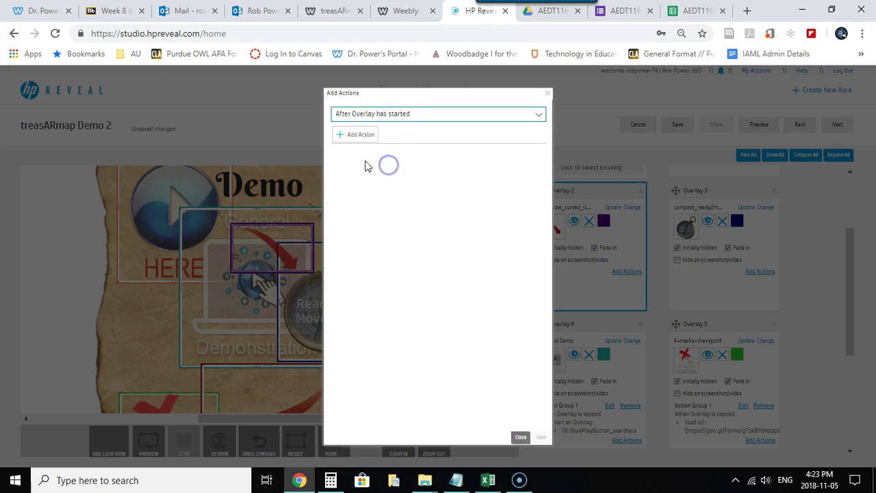
{"action": "left_click", "coordinate": [377, 115]}
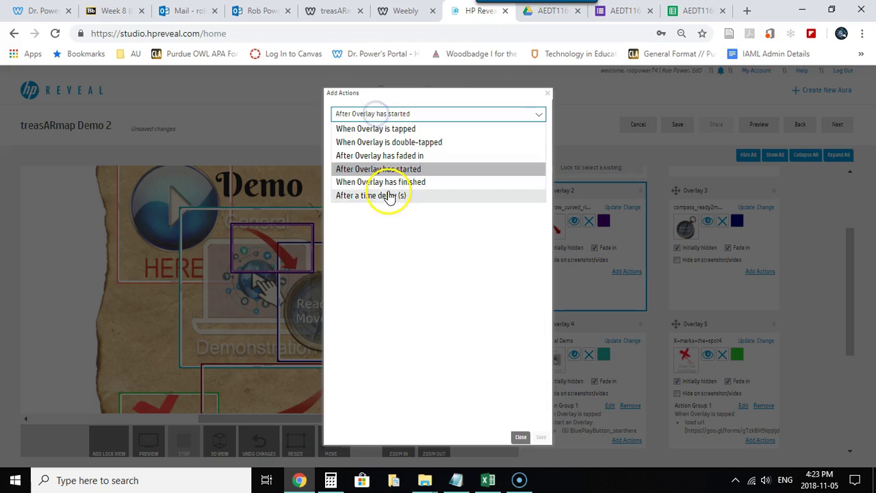
{"action": "left_click", "coordinate": [388, 196]}
{"action": "left_click", "coordinate": [539, 128]}
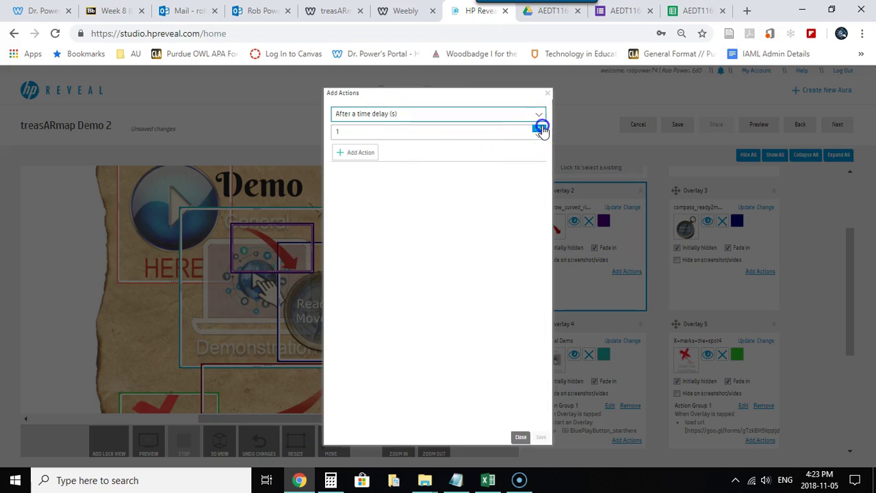
{"action": "left_click", "coordinate": [539, 129]}
Have the delayed group start overlay (3) compass_ready2move and save it
{"action": "left_click", "coordinate": [350, 152]}
{"action": "left_click", "coordinate": [405, 177]}
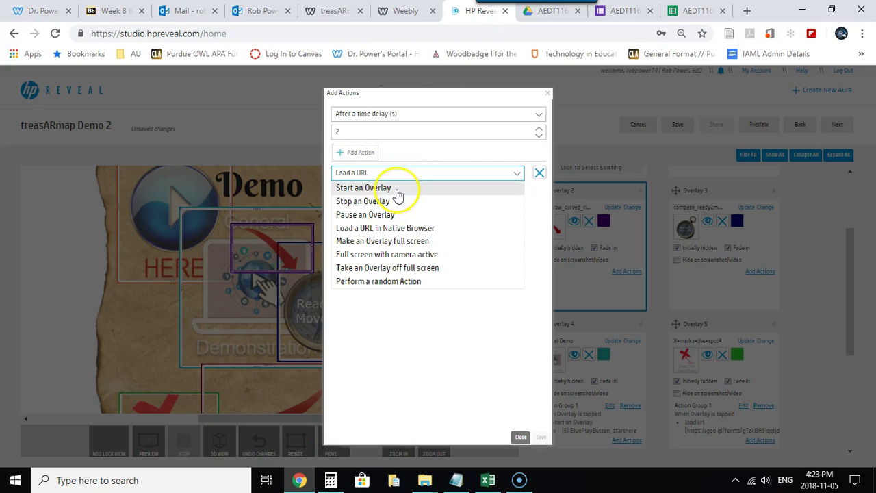
{"action": "left_click", "coordinate": [397, 187]}
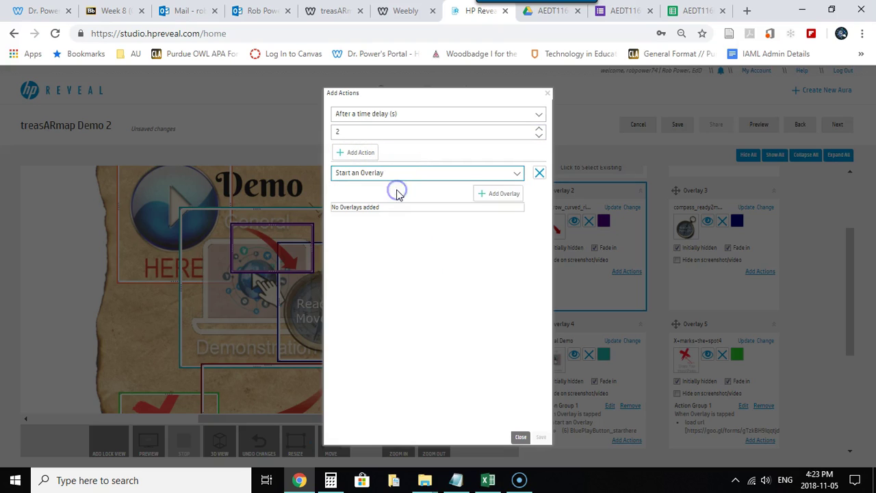
{"action": "left_click", "coordinate": [493, 196]}
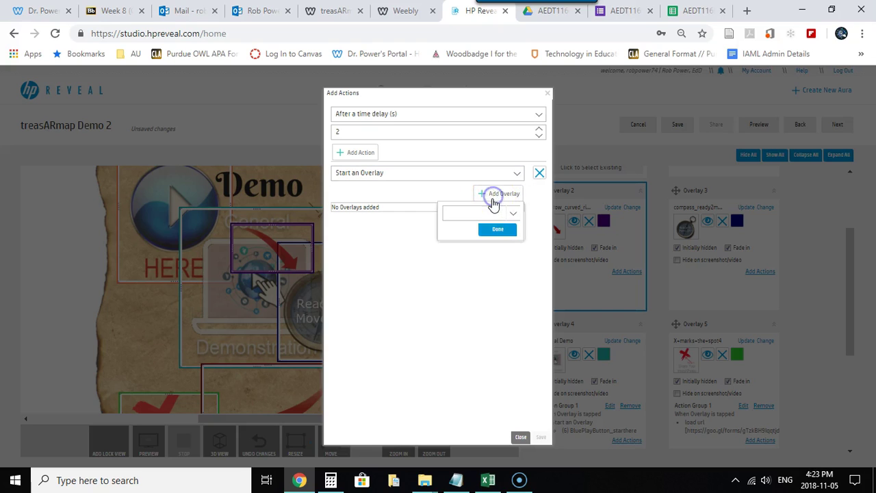
{"action": "left_click", "coordinate": [515, 215]}
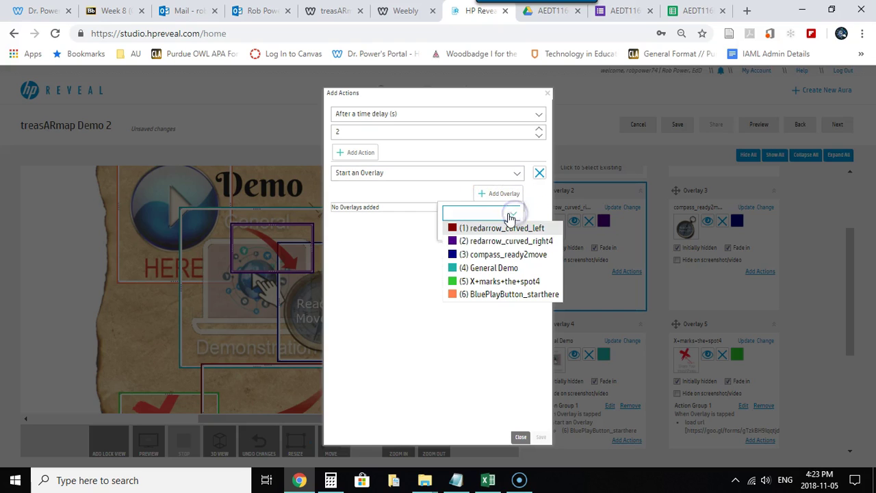
{"action": "left_click", "coordinate": [506, 259]}
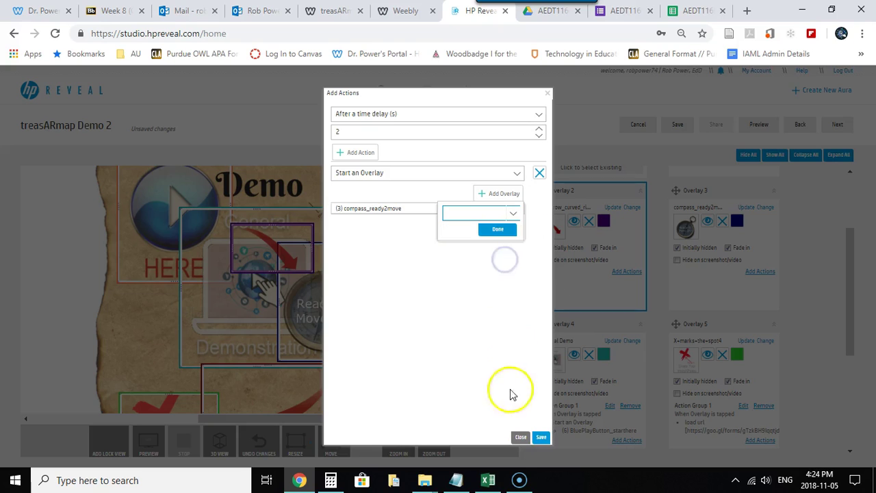
{"action": "left_click", "coordinate": [541, 438]}
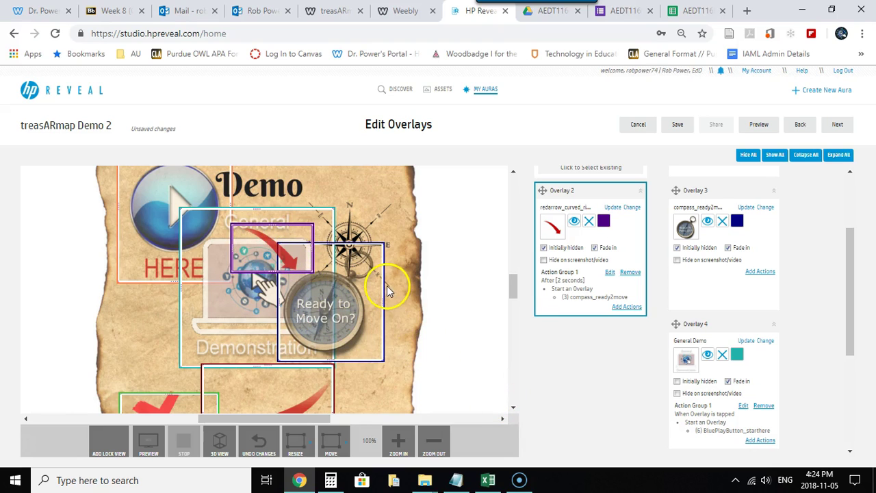
Give Overlay 3 a tap action group that starts overlay (1) redarrow_curved_left
{"action": "scroll", "coordinate": [387, 291], "scroll_direction": "down", "scroll_amount": 1}
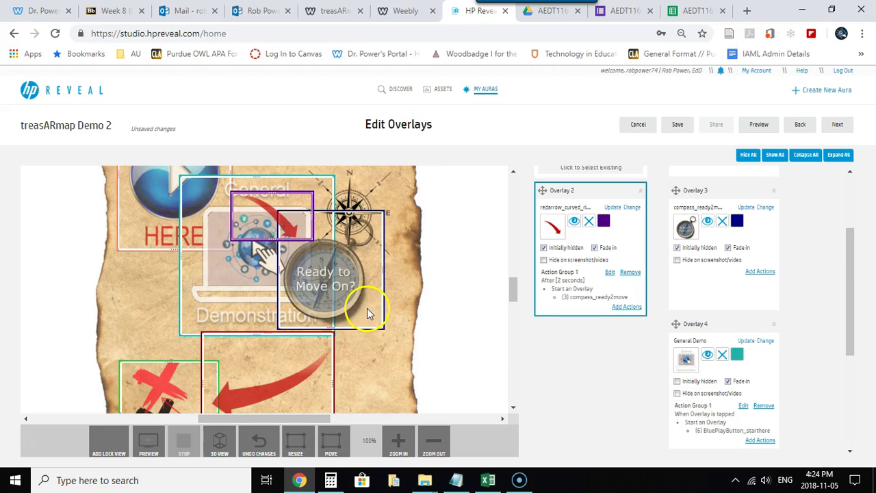
{"action": "scroll", "coordinate": [368, 308], "scroll_direction": "down", "scroll_amount": 1}
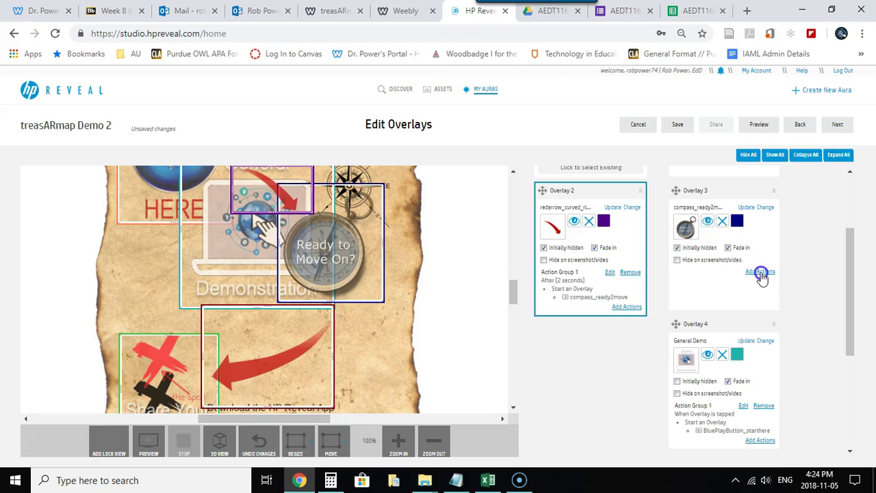
{"action": "left_click", "coordinate": [760, 272]}
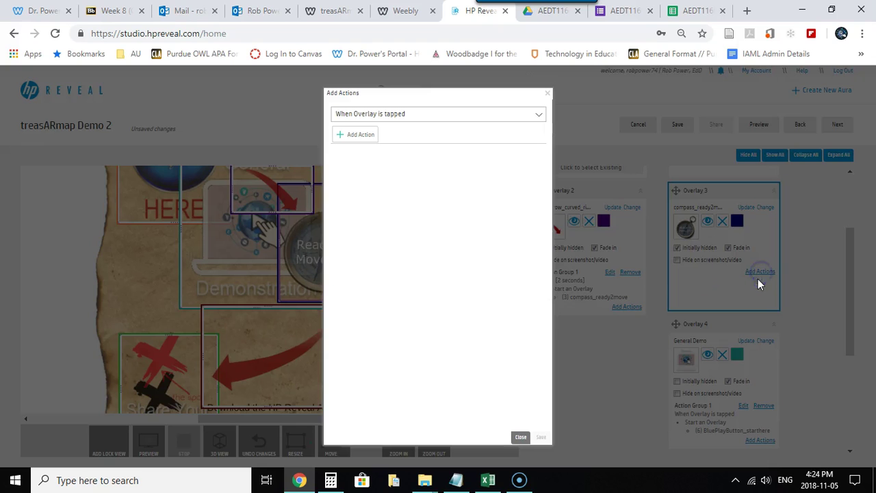
{"action": "left_click", "coordinate": [363, 135]}
{"action": "left_click", "coordinate": [379, 155]}
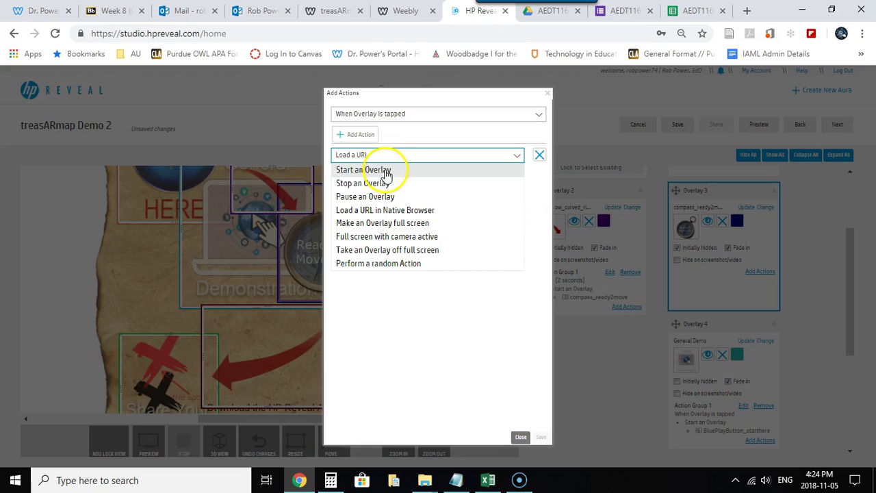
{"action": "left_click", "coordinate": [384, 170]}
{"action": "left_click", "coordinate": [487, 176]}
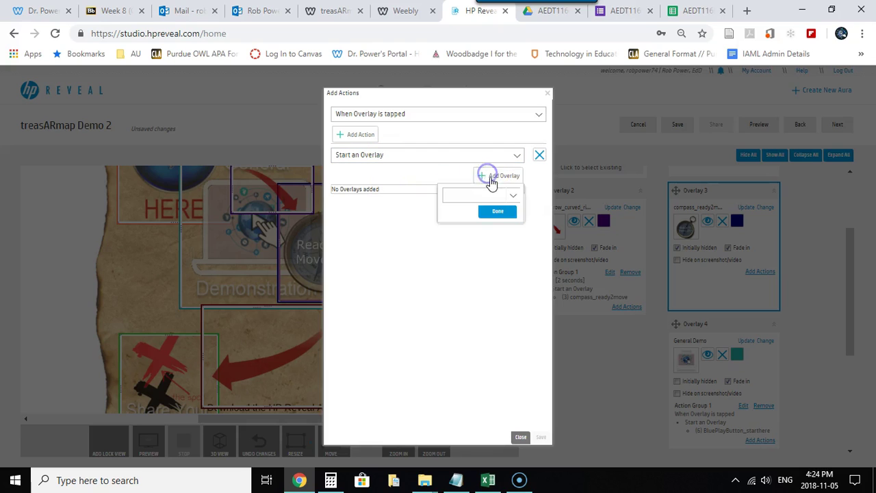
{"action": "left_click", "coordinate": [500, 197]}
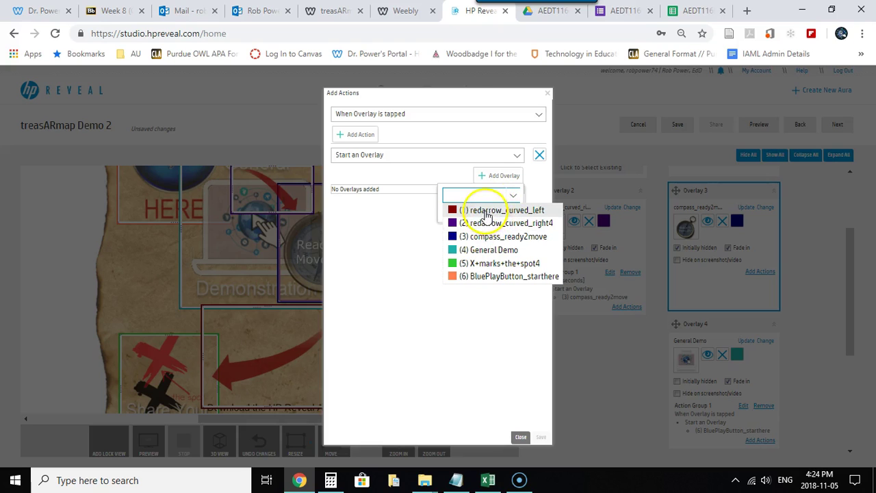
{"action": "left_click", "coordinate": [490, 212]}
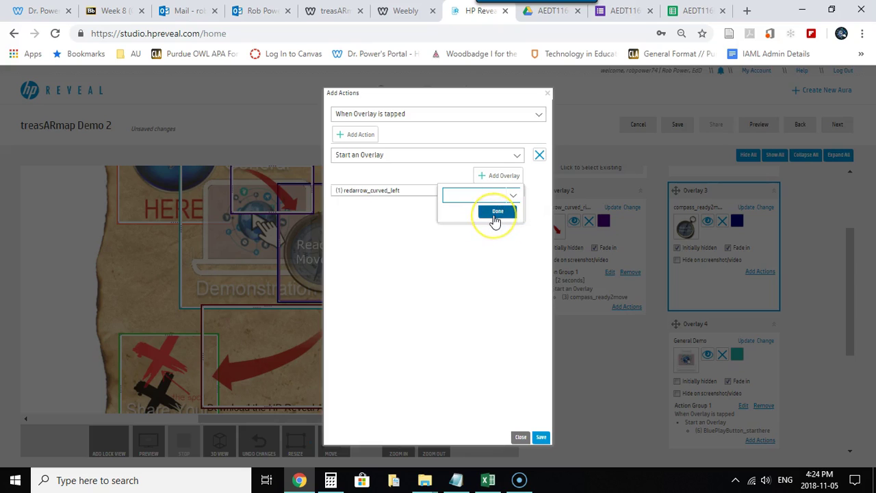
{"action": "left_click", "coordinate": [494, 218]}
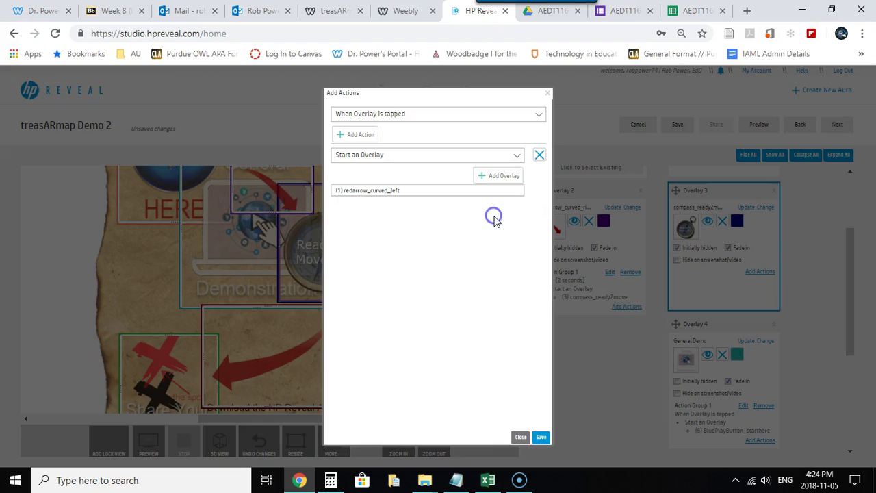
{"action": "left_click", "coordinate": [540, 437]}
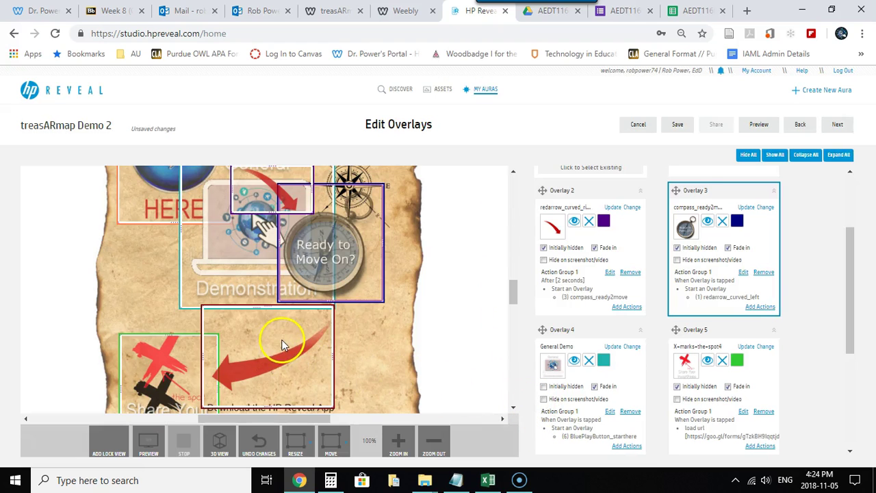
Start an action group on Overlay 1 triggered after a 2-second time delay
{"action": "left_click", "coordinate": [283, 342]}
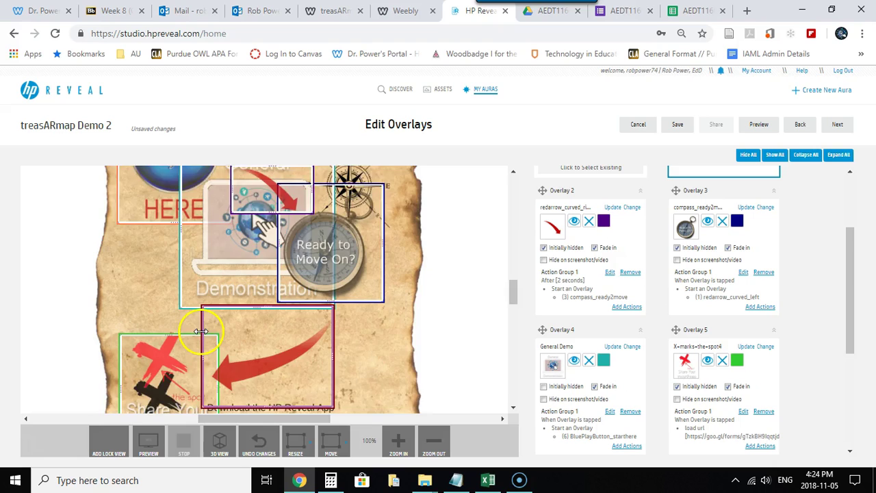
{"action": "scroll", "coordinate": [200, 331], "scroll_direction": "down", "scroll_amount": 1}
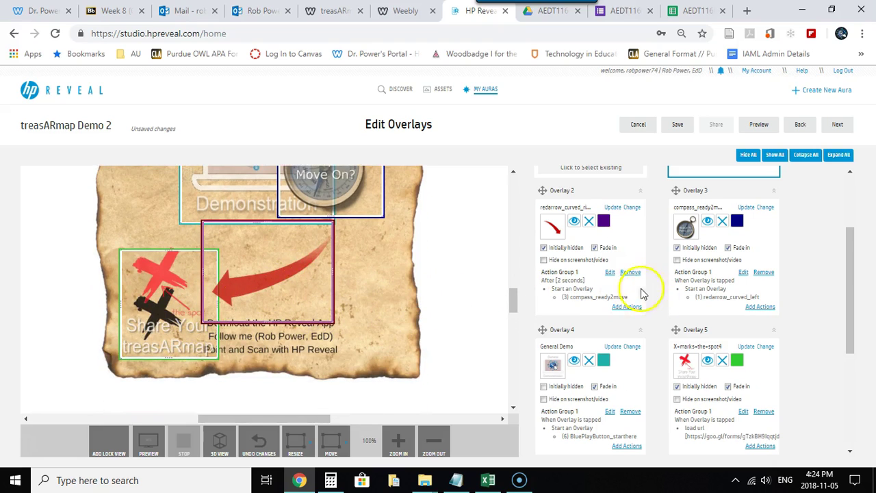
{"action": "scroll", "coordinate": [706, 294], "scroll_direction": "up", "scroll_amount": 2}
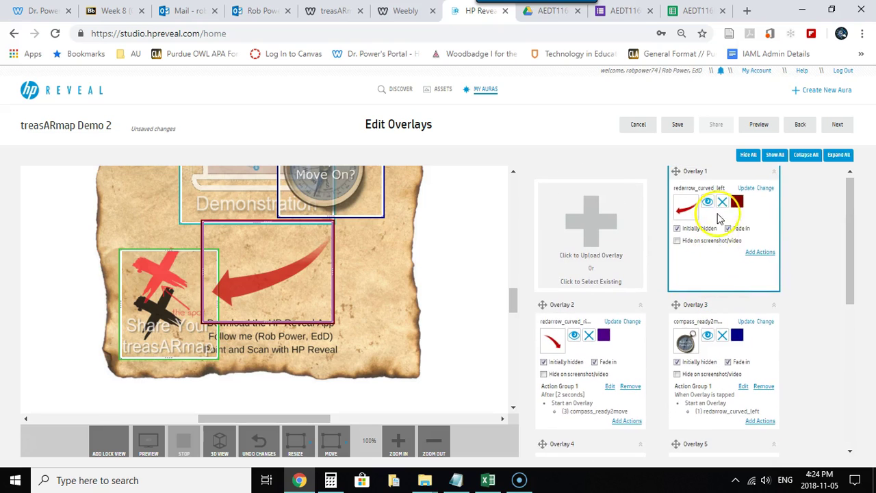
{"action": "left_click", "coordinate": [764, 255]}
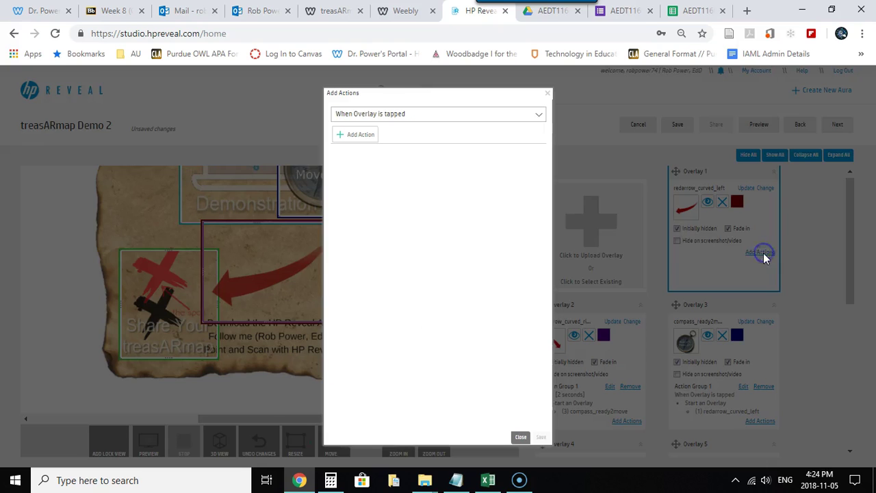
{"action": "left_click", "coordinate": [439, 114]}
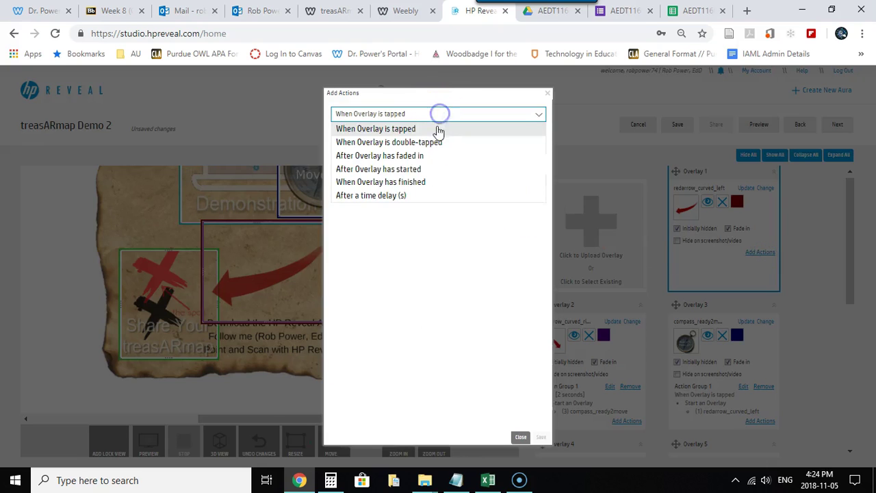
{"action": "left_click", "coordinate": [378, 196]}
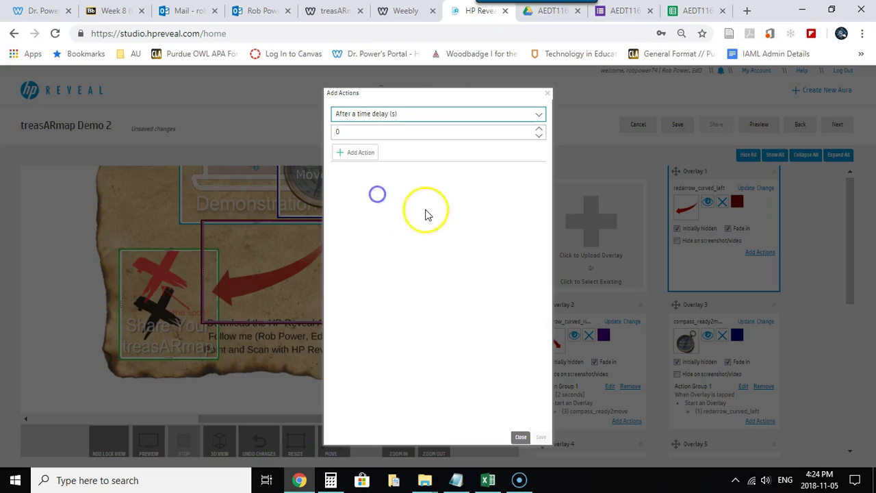
{"action": "left_click", "coordinate": [539, 129]}
Have the delayed group start overlay (5) X+marks+the+spot4 and save it
{"action": "left_click", "coordinate": [355, 152]}
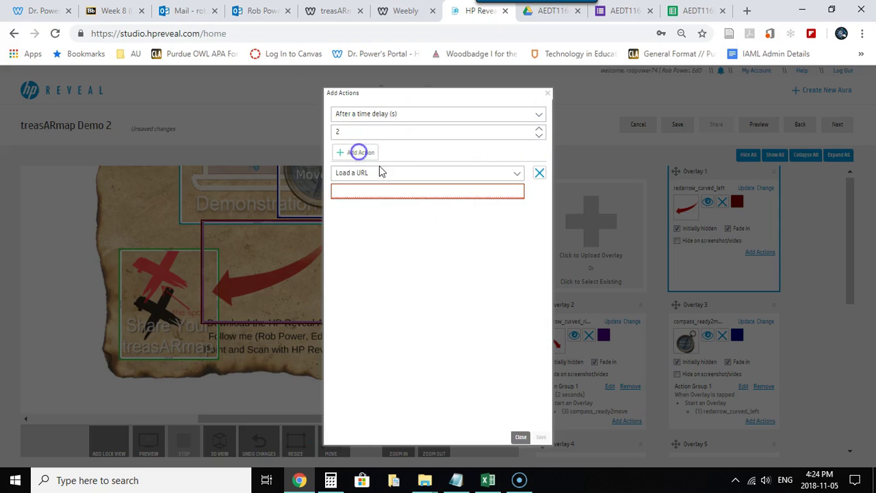
{"action": "left_click", "coordinate": [381, 173]}
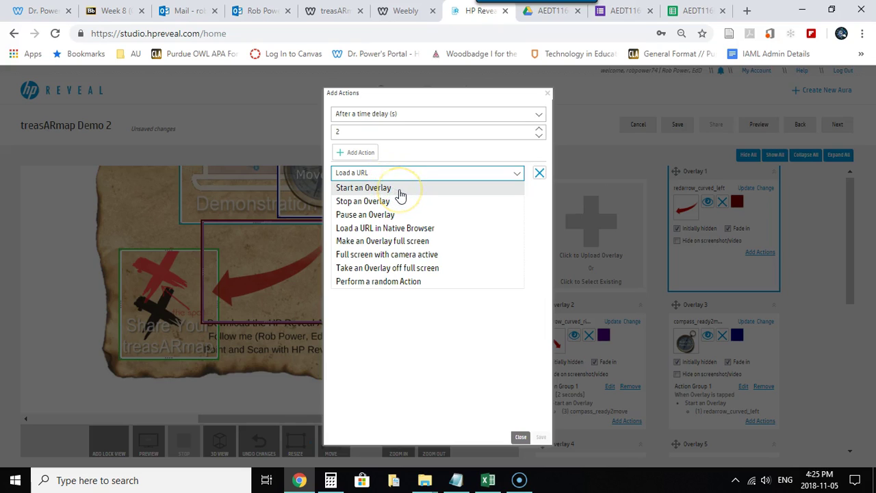
{"action": "left_click", "coordinate": [396, 191]}
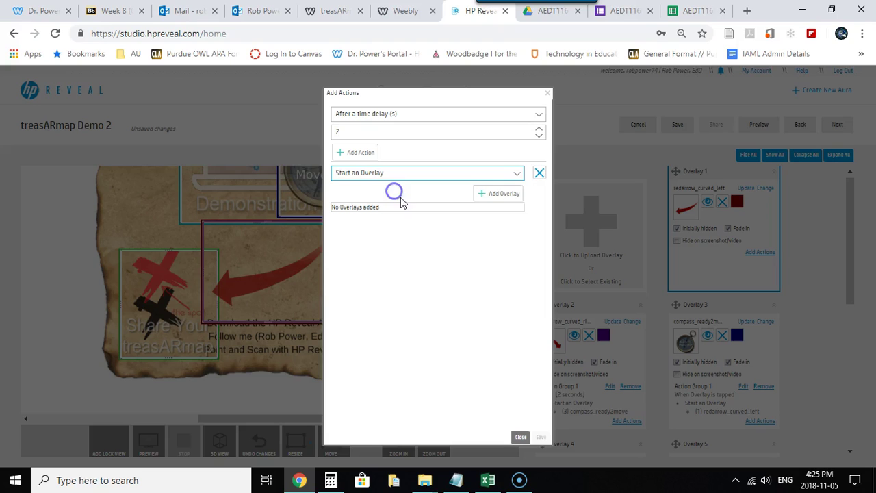
{"action": "left_click", "coordinate": [498, 195]}
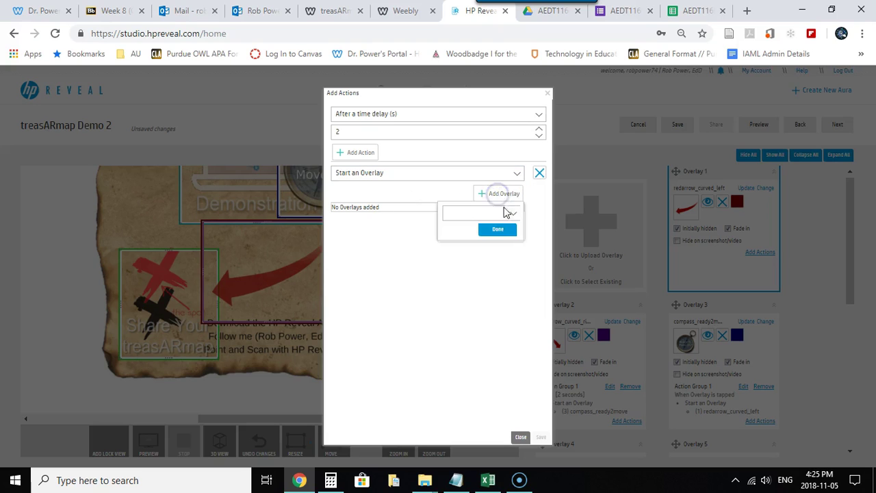
{"action": "left_click", "coordinate": [514, 216]}
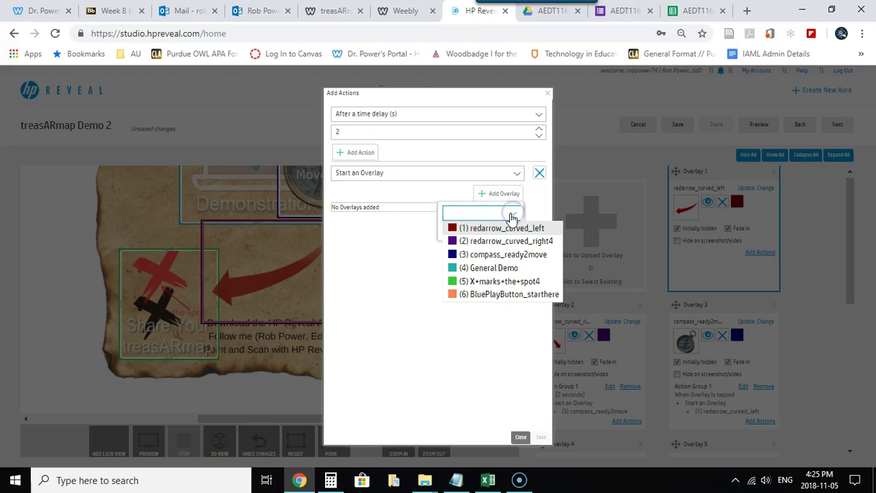
{"action": "left_click", "coordinate": [489, 281]}
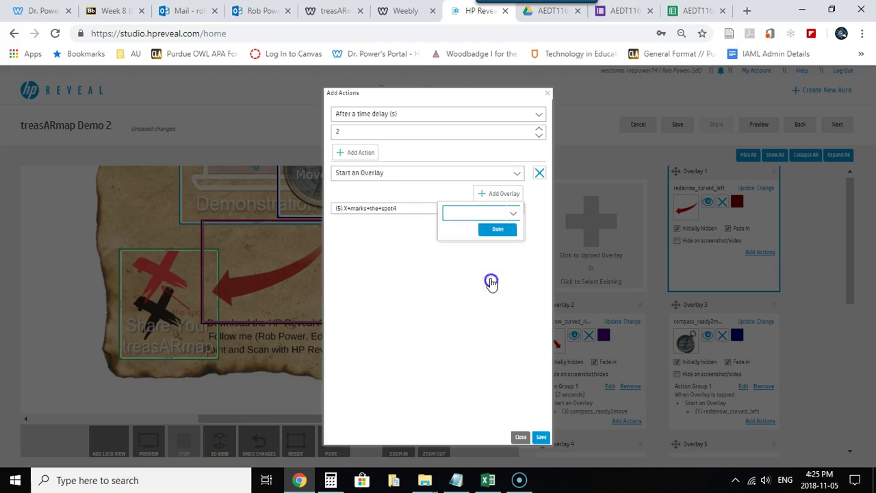
{"action": "left_click", "coordinate": [541, 436]}
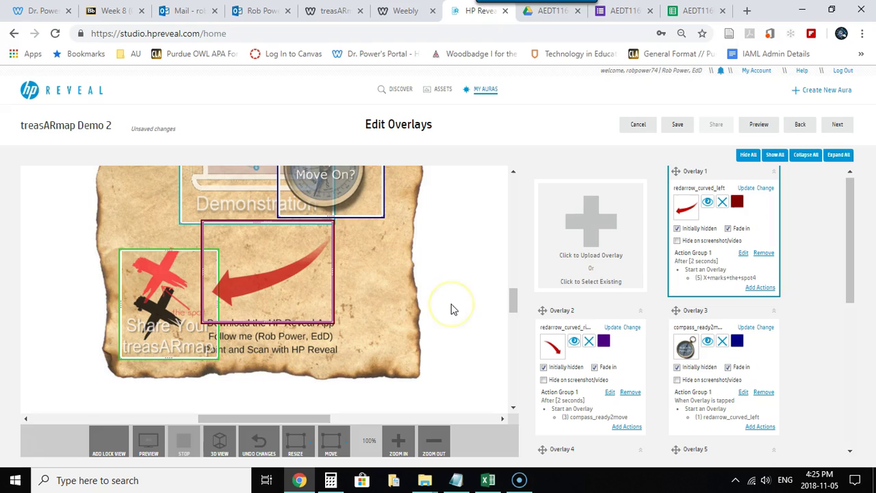
{"action": "scroll", "coordinate": [450, 309], "scroll_direction": "up", "scroll_amount": 3}
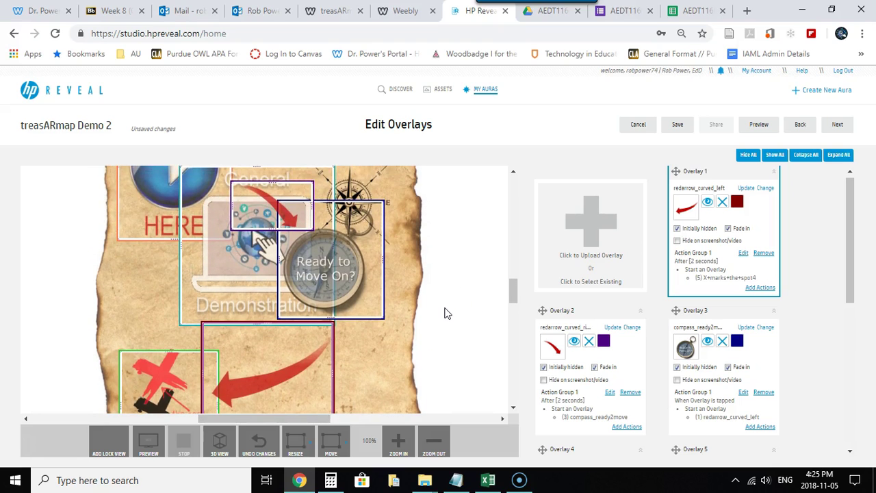
{"action": "scroll", "coordinate": [445, 313], "scroll_direction": "up", "scroll_amount": 1}
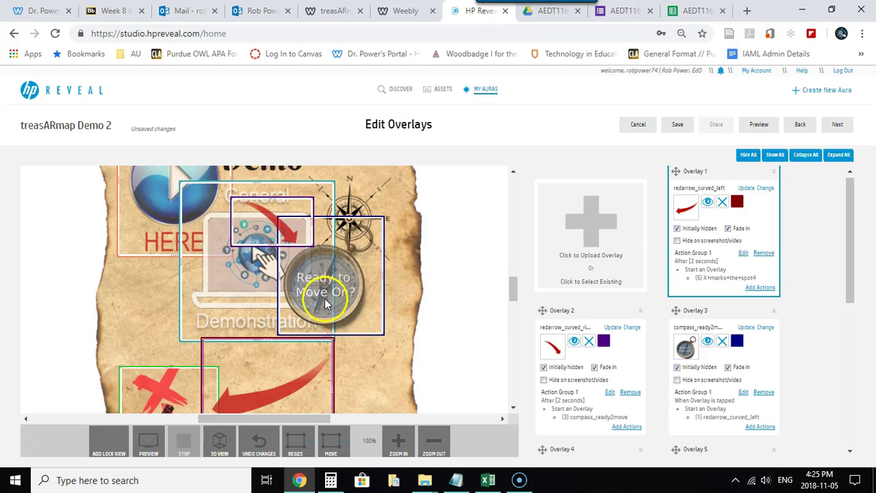
{"action": "scroll", "coordinate": [326, 303], "scroll_direction": "down", "scroll_amount": 3}
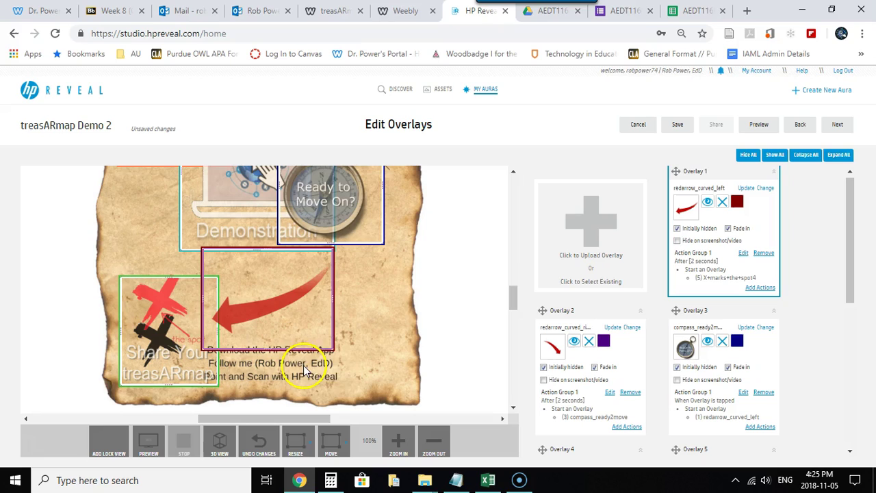